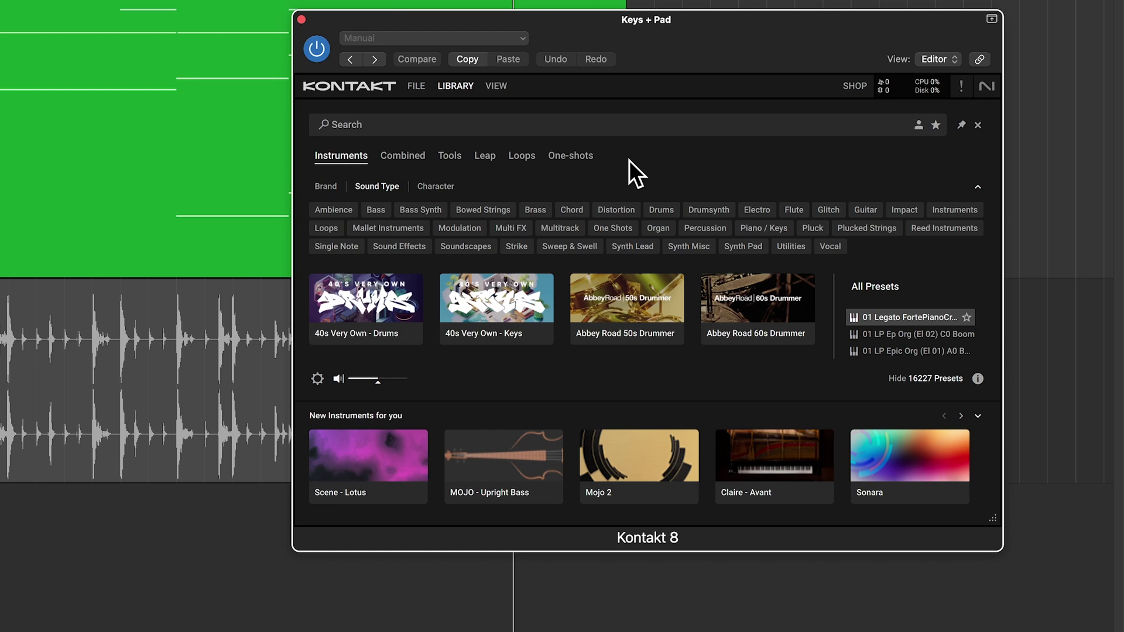
- Close Kontakt's Library browser and switch to the Classic View rack layout
{"action": "left_click", "coordinate": [455, 85]}
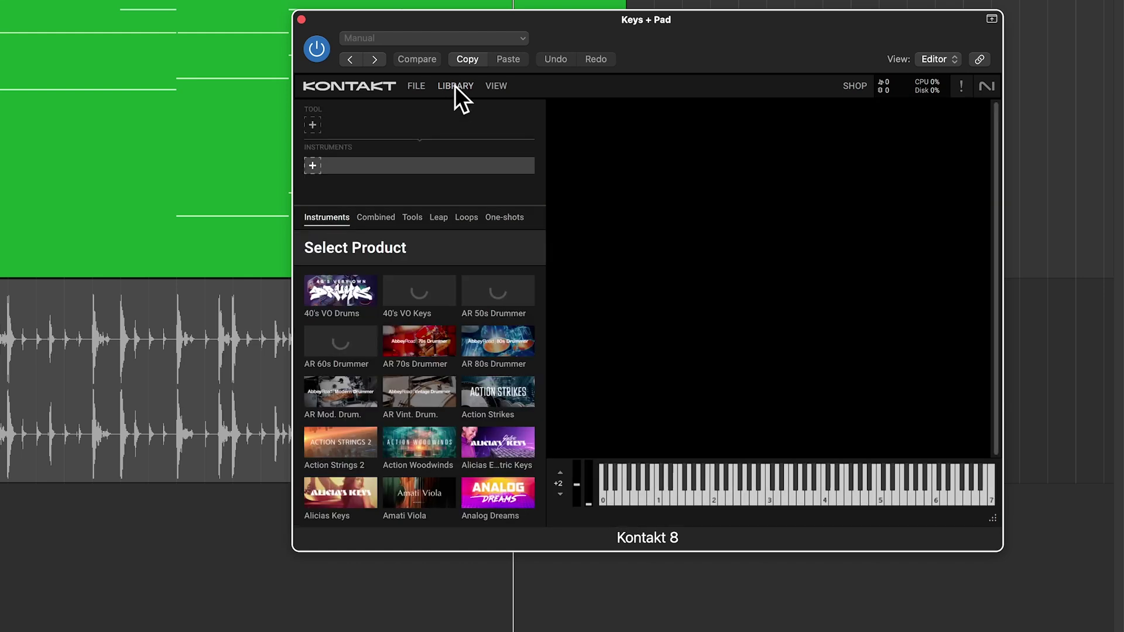
{"action": "left_click", "coordinate": [492, 86]}
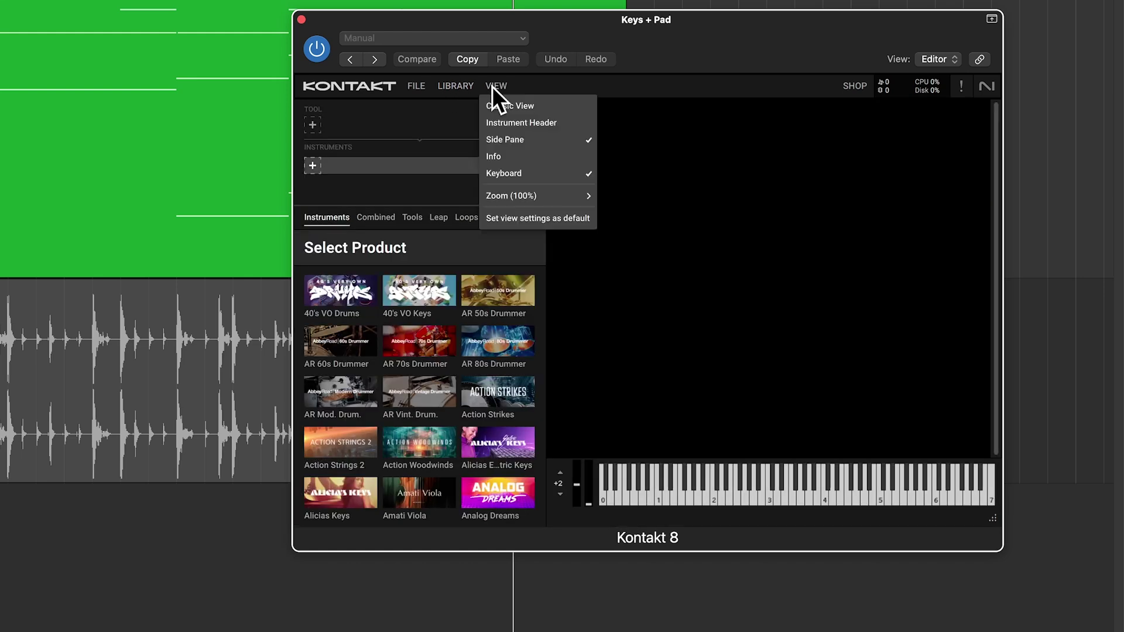
{"action": "left_click", "coordinate": [554, 104]}
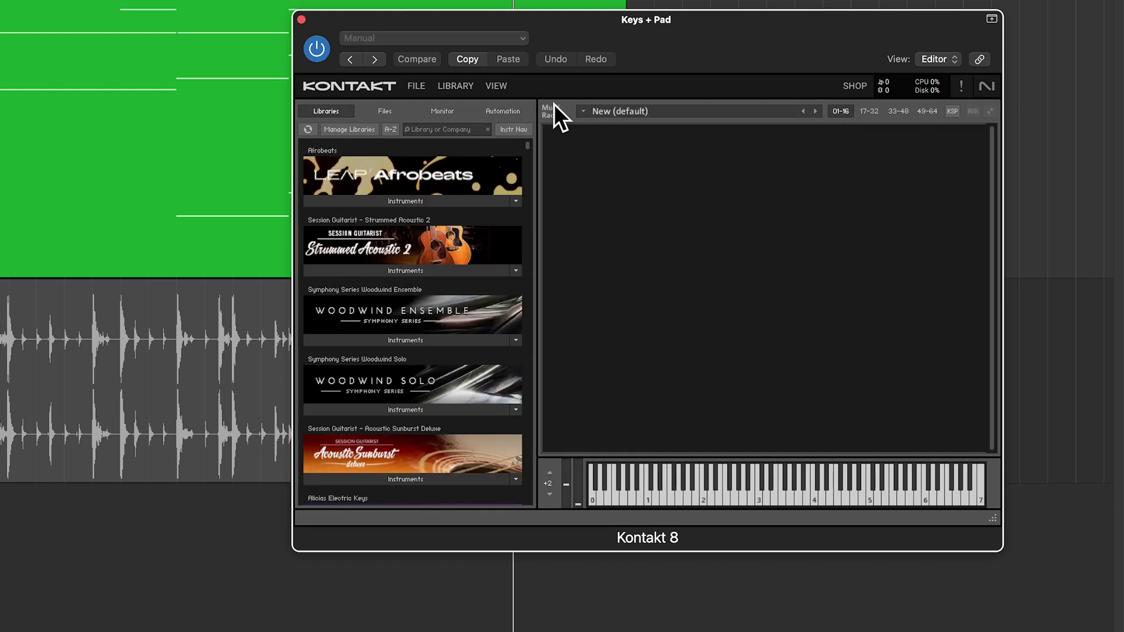
- Apply the Factory Stereo 16x output configuration in Kontakt's Outputs section, then hide it
{"action": "left_click", "coordinate": [500, 86]}
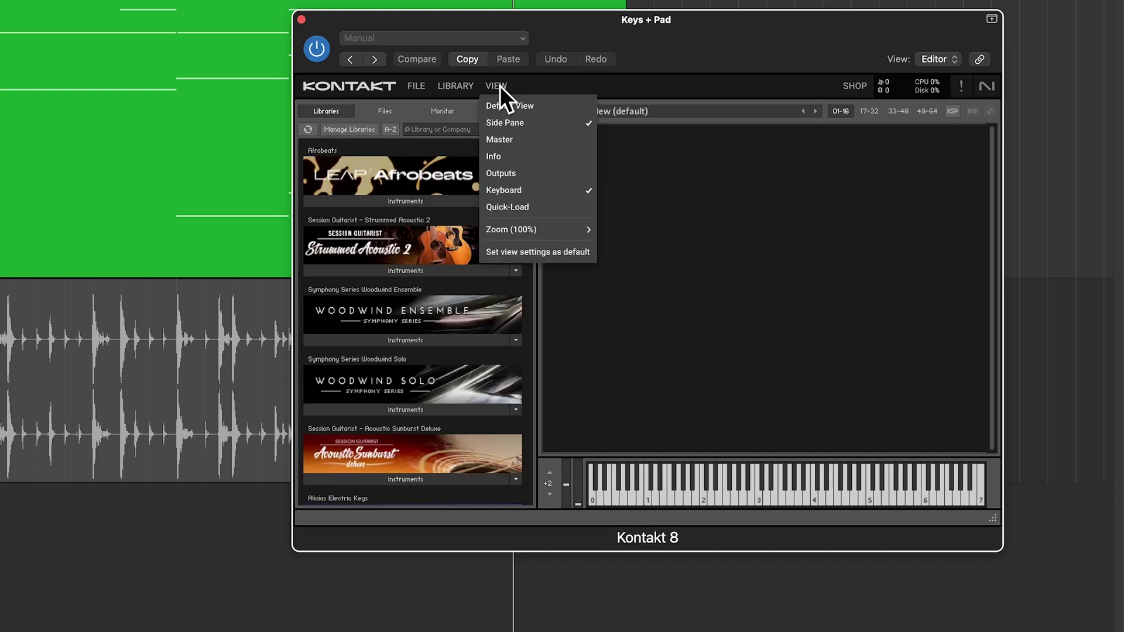
{"action": "left_click", "coordinate": [548, 172]}
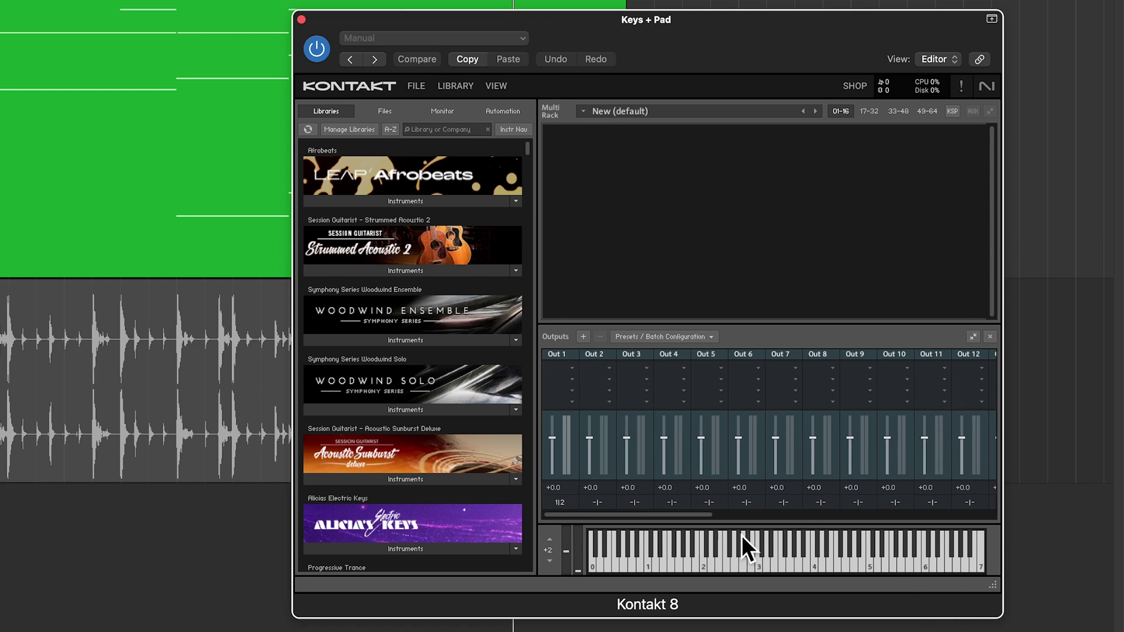
{"action": "left_click", "coordinate": [673, 337]}
{"action": "mouse_move", "coordinate": [649, 408]}
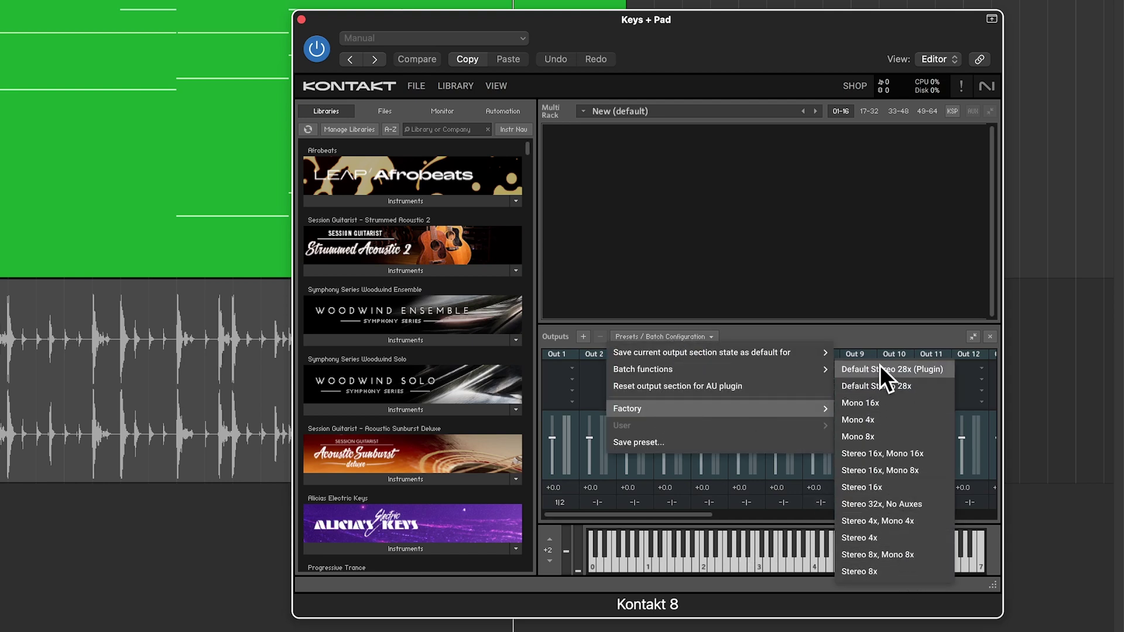
{"action": "left_click", "coordinate": [908, 487]}
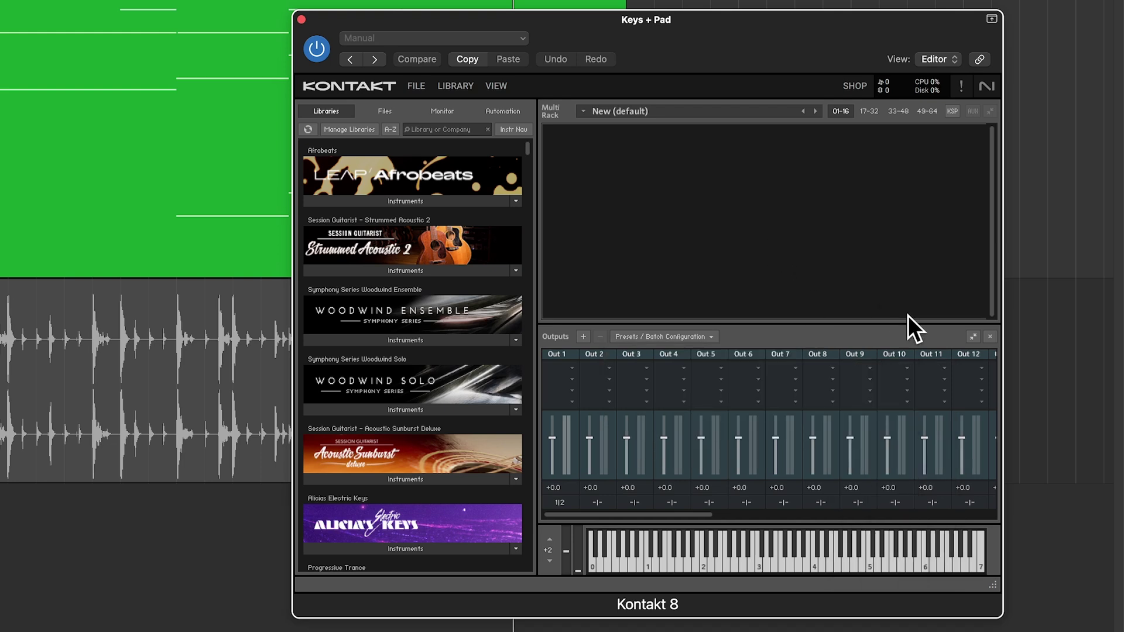
{"action": "left_click", "coordinate": [990, 337]}
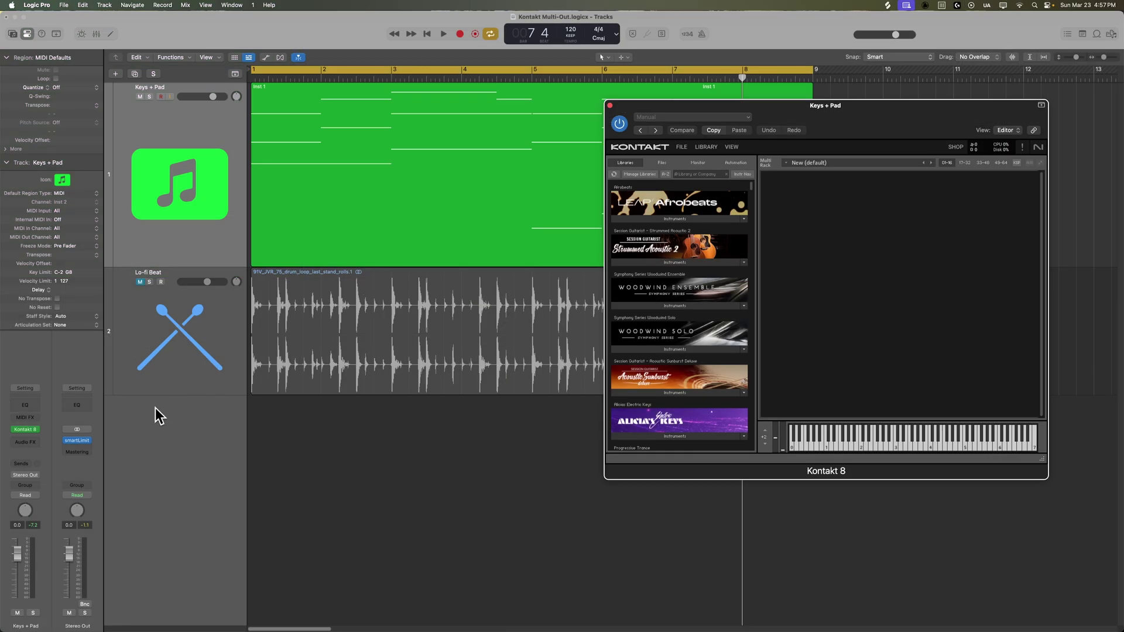
- Replace Keys + Pad's instrument with Kontakt 8 Multi-Output (16xStereo) and move its window right
{"action": "left_click", "coordinate": [36, 430]}
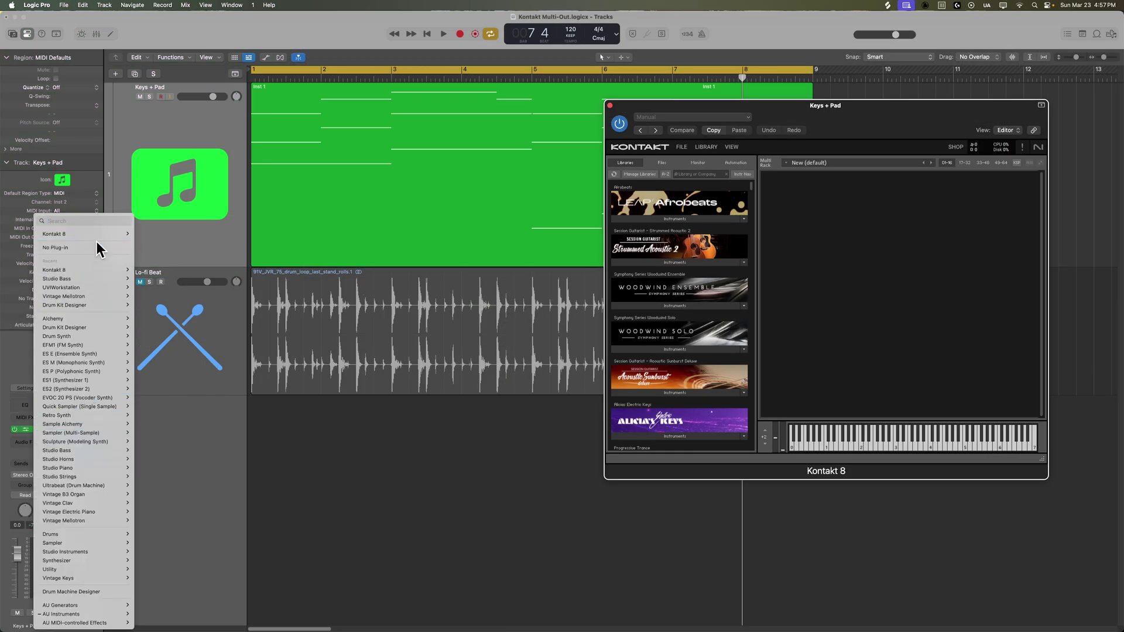
{"action": "mouse_move", "coordinate": [98, 237]}
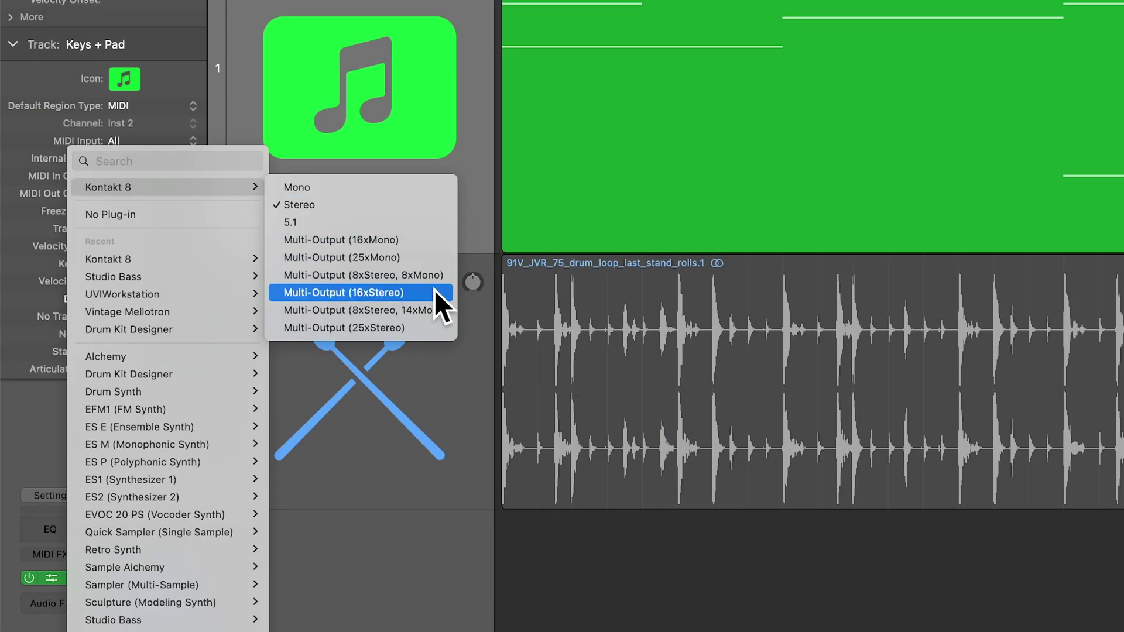
{"action": "left_click", "coordinate": [434, 290]}
{"action": "key", "text": "super+w"}
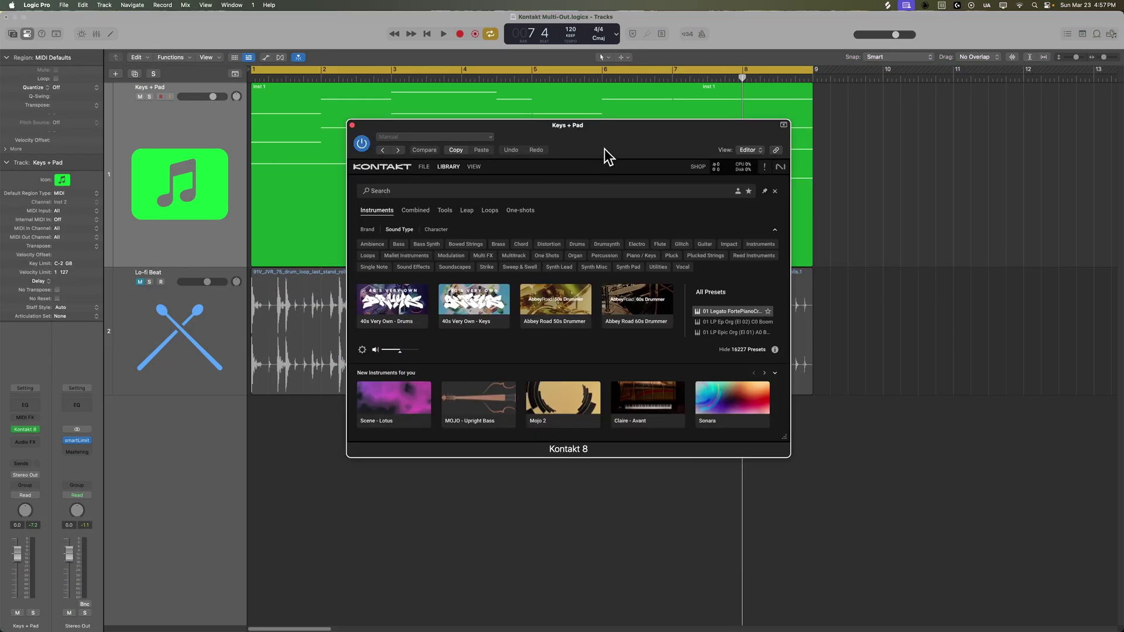
{"action": "left_click_drag", "start_coordinate": [612, 136], "coordinate": [911, 109]}
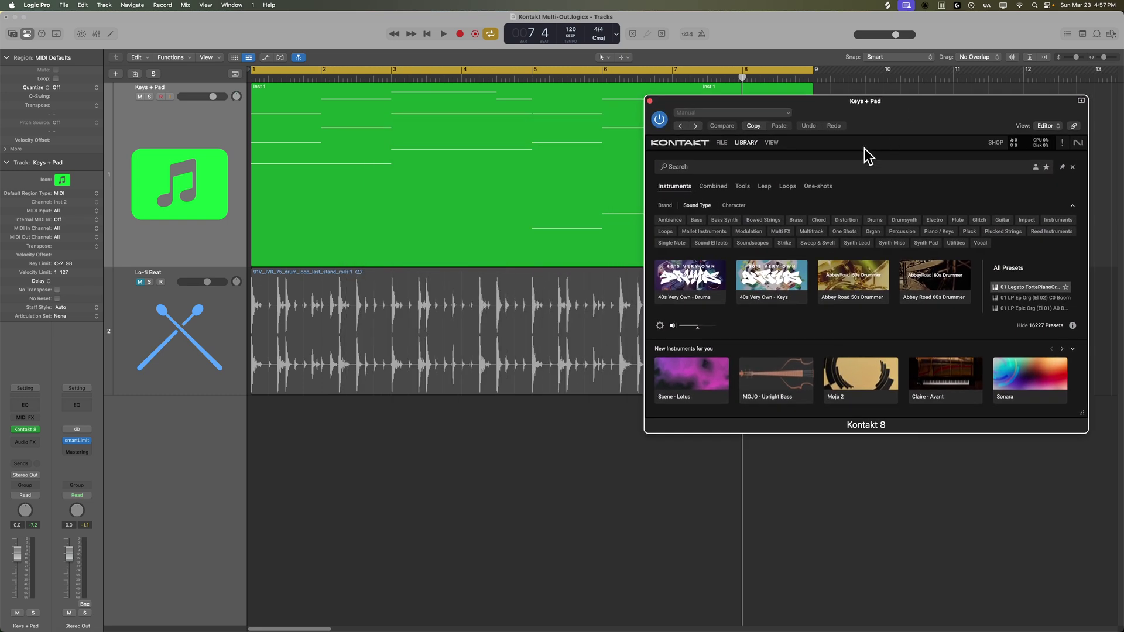
- Search 'diam' and load Electric Keys Diamond.nki into the Kontakt rack
{"action": "left_click", "coordinate": [746, 142]}
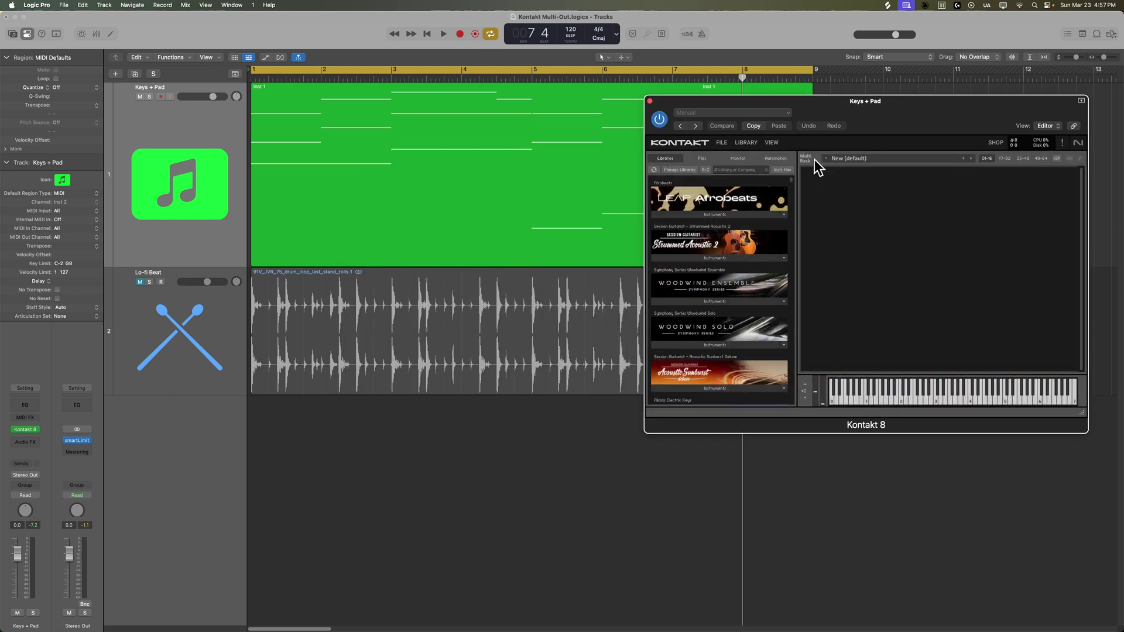
{"action": "type", "text": "diamond"}
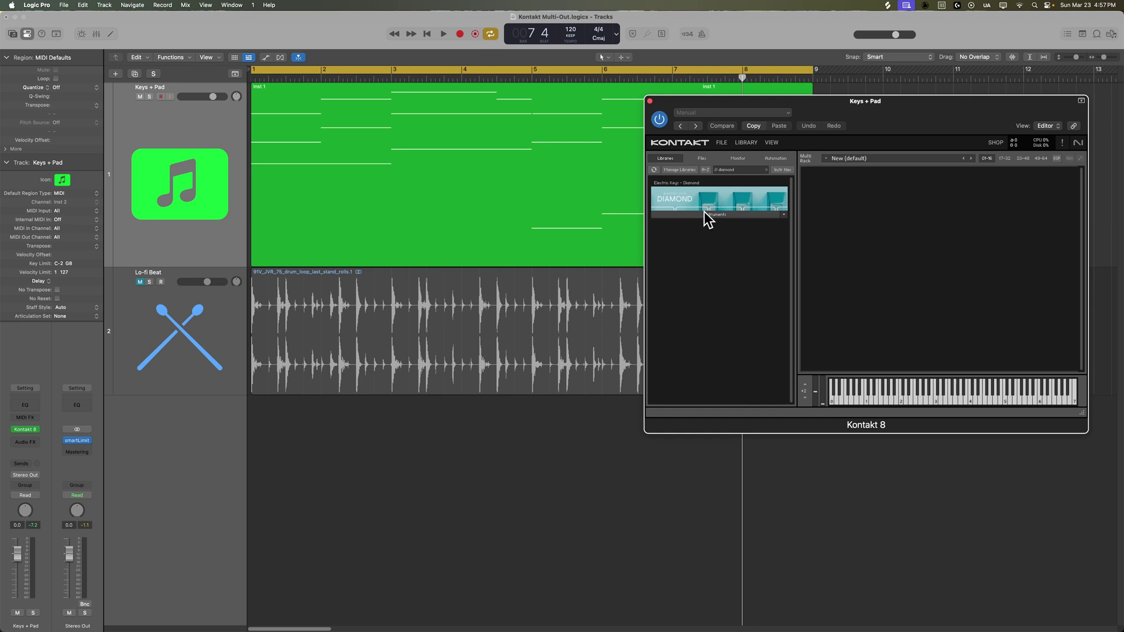
{"action": "left_click", "coordinate": [710, 216]}
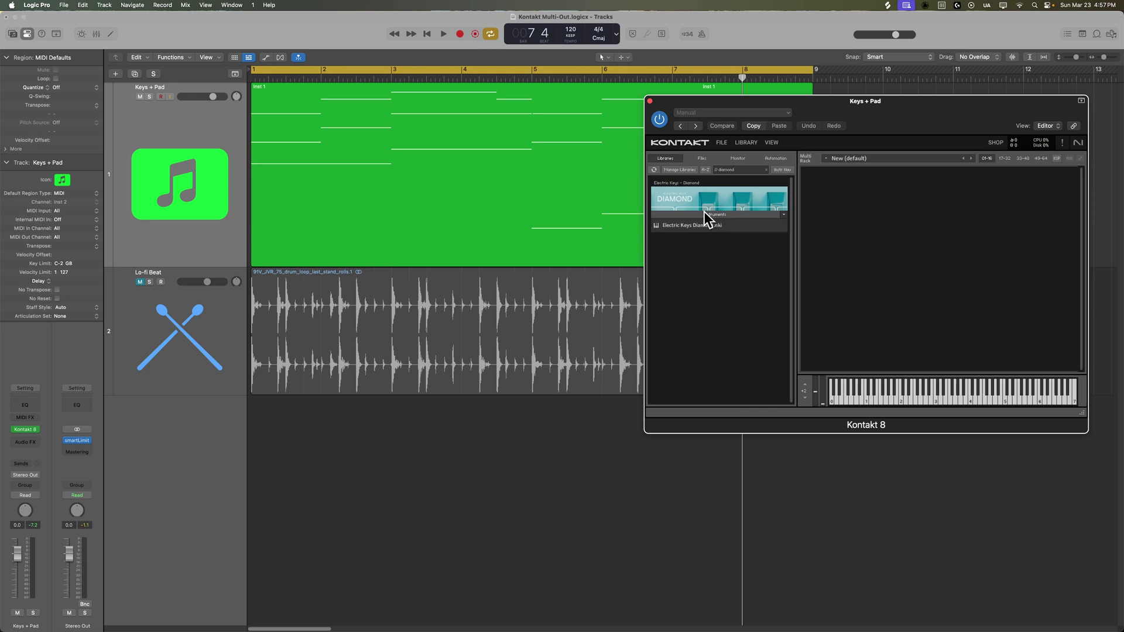
{"action": "double_click", "coordinate": [697, 226]}
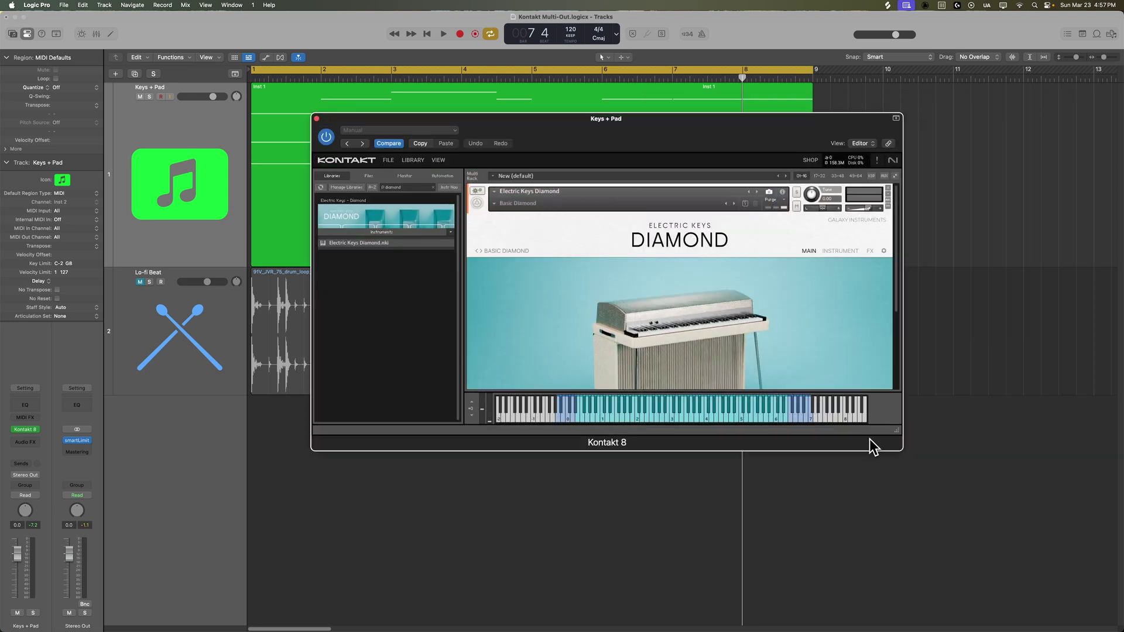
{"action": "left_click_drag", "start_coordinate": [894, 437], "coordinate": [925, 433]}
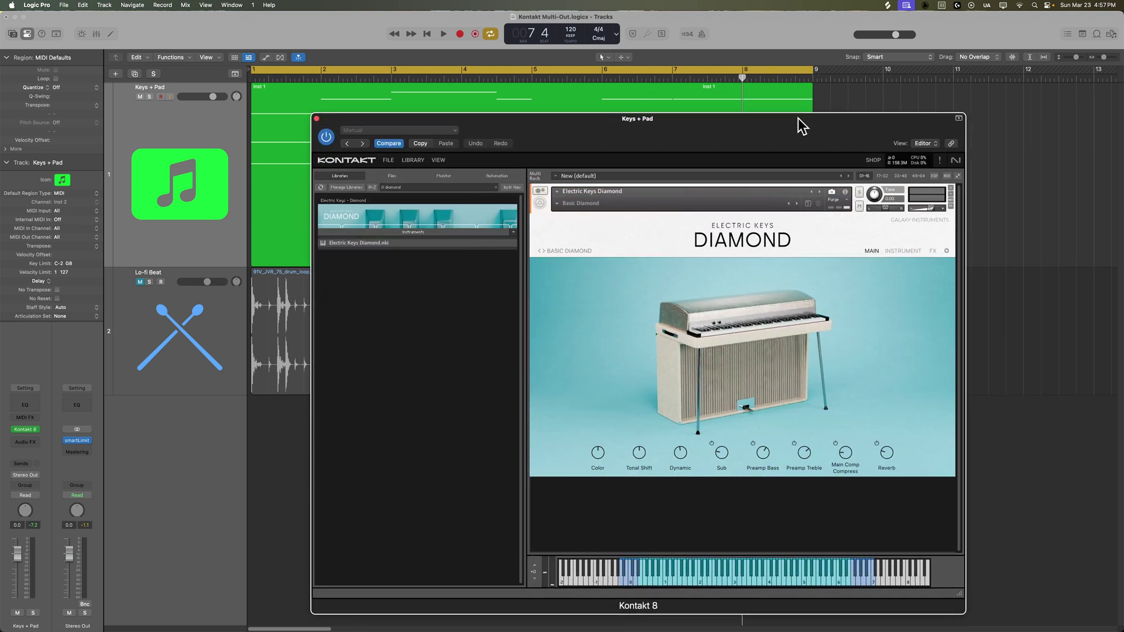
{"action": "left_click_drag", "start_coordinate": [798, 119], "coordinate": [757, 86]}
- Pick the Flying Diamonds preset, raise Color to 68 %, and collapse the instrument
{"action": "left_click", "coordinate": [518, 172]}
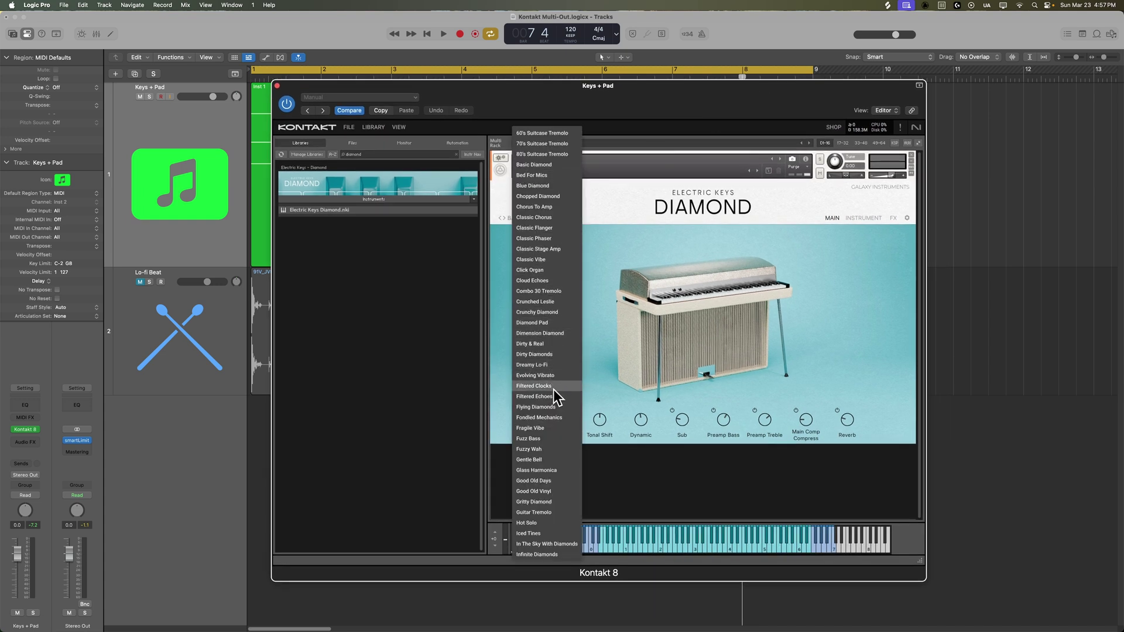
{"action": "left_click", "coordinate": [553, 406]}
{"action": "key", "text": "space"}
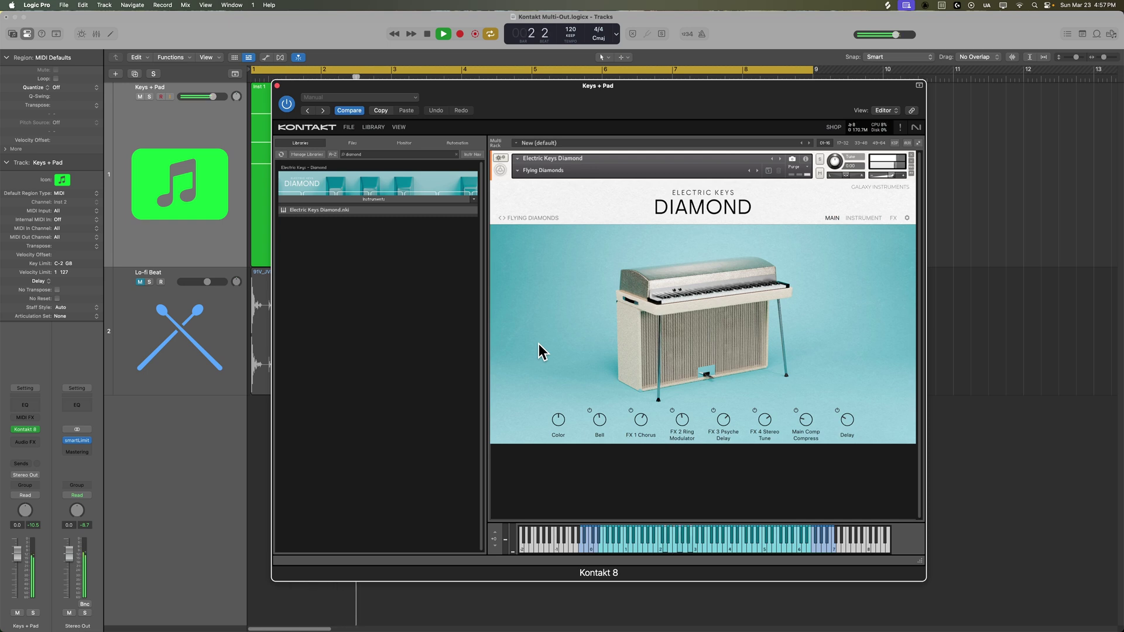
{"action": "left_click_drag", "start_coordinate": [559, 419], "coordinate": [615, 412]}
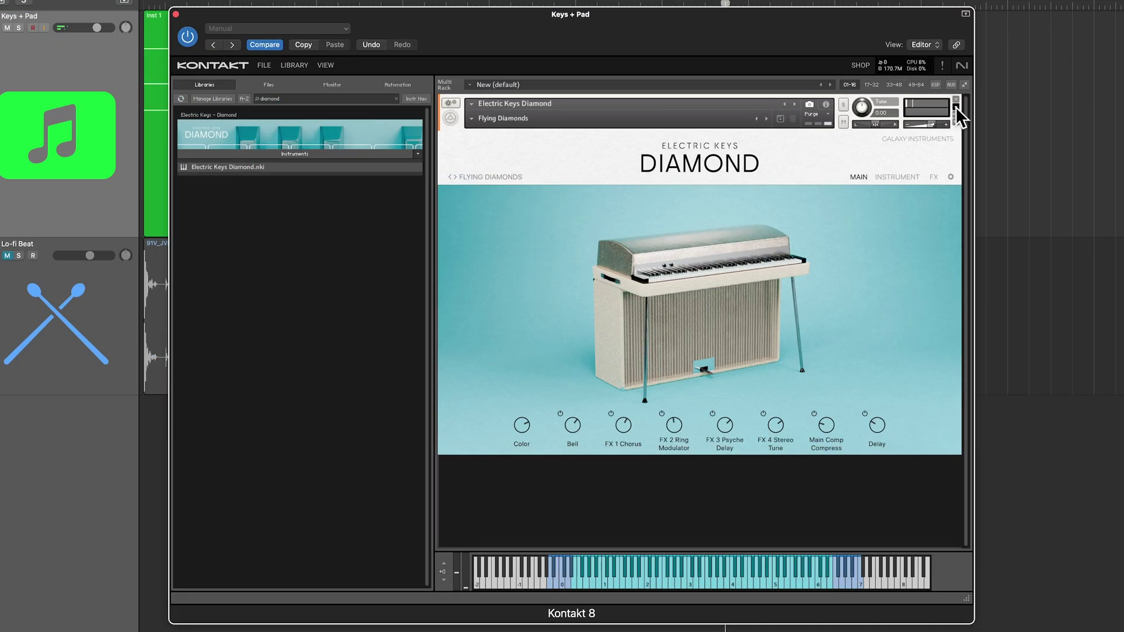
{"action": "left_click", "coordinate": [911, 161]}
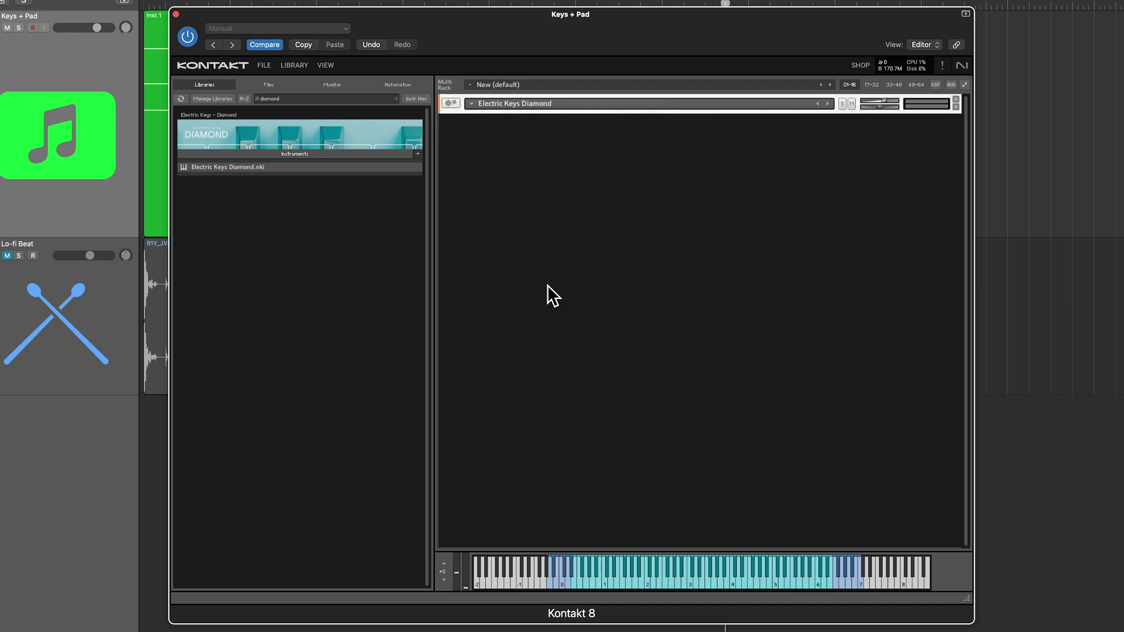
- Search 'analog' and load Analog Dreams 2.0.nki as the second instrument
{"action": "left_click", "coordinate": [592, 281]}
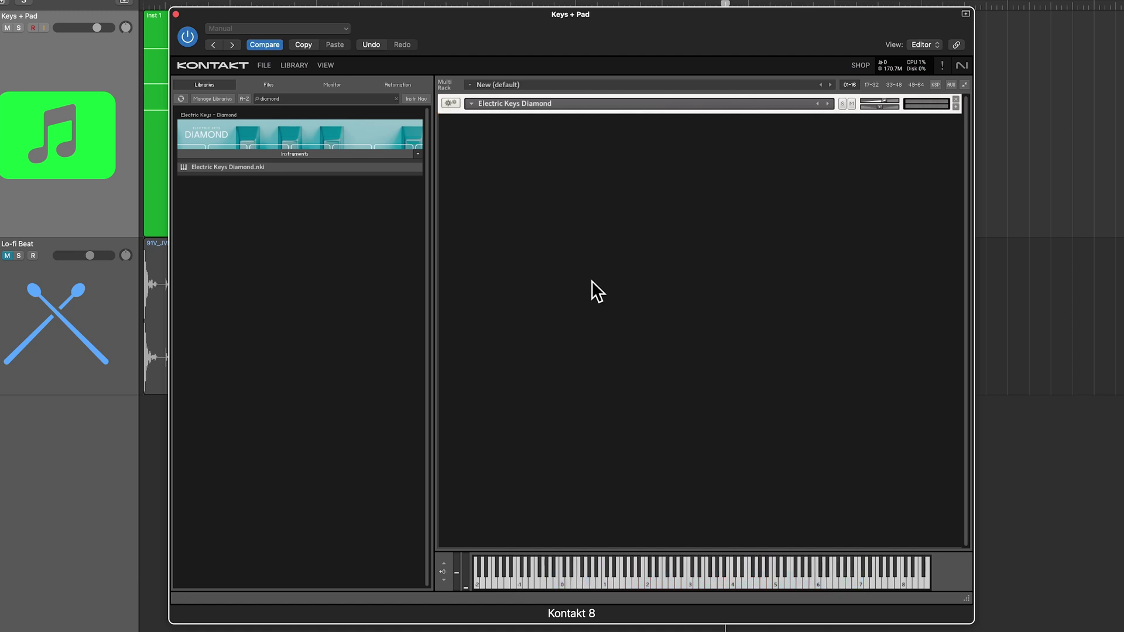
{"action": "left_click", "coordinate": [316, 99]}
{"action": "double_click", "coordinate": [315, 98]}
{"action": "type", "text": "analog"}
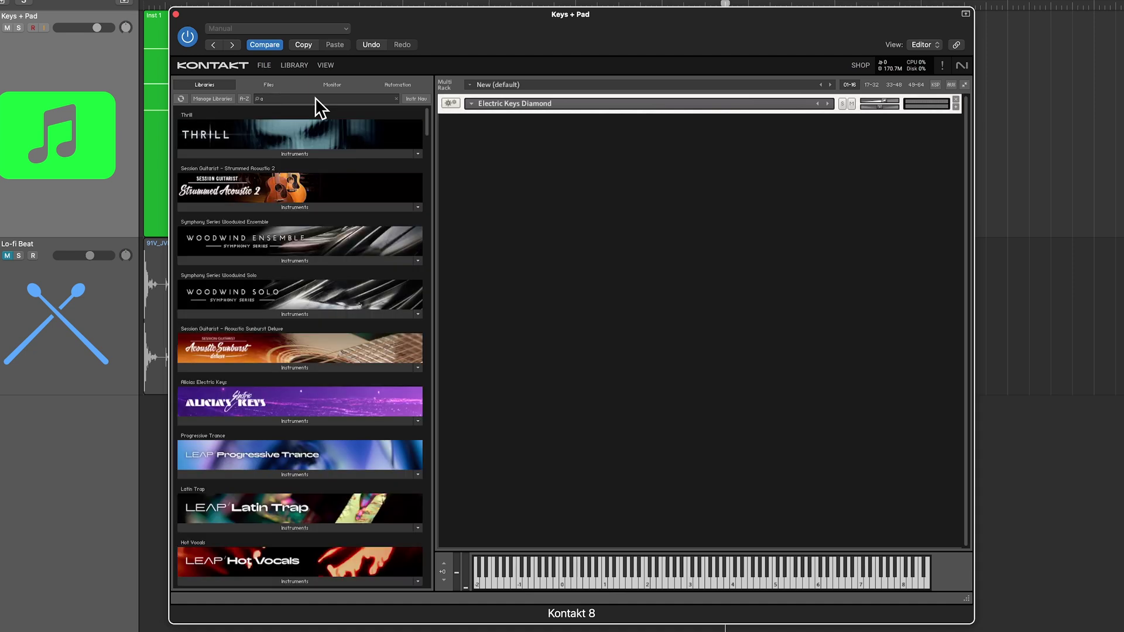
{"action": "double_click", "coordinate": [223, 167]}
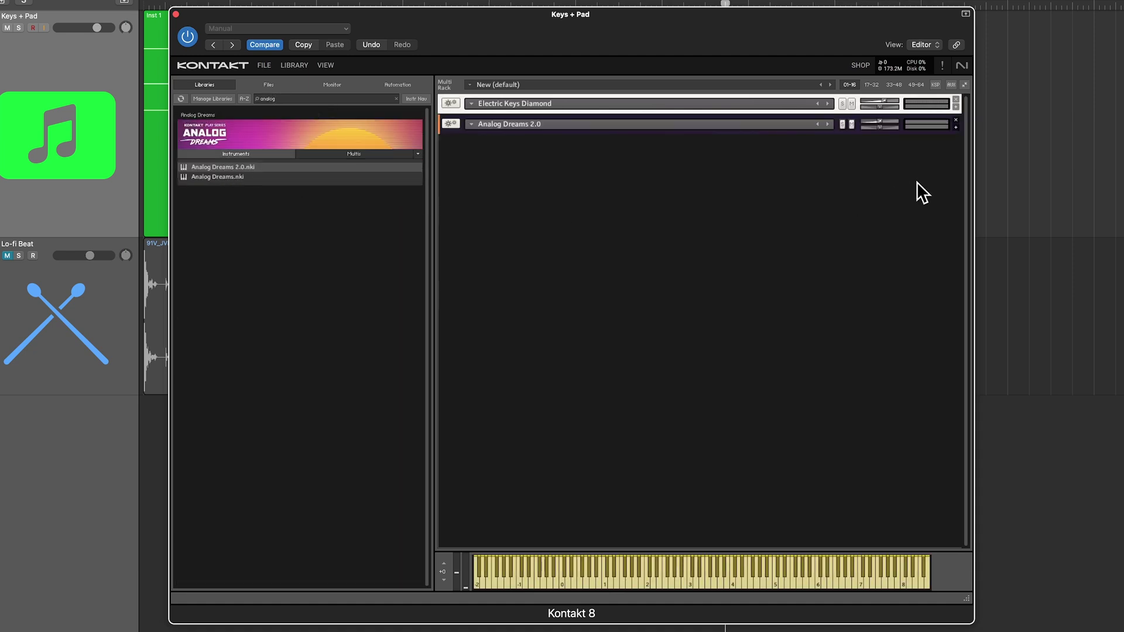
- Load the 1984 pad preset, set Layer A transpose to 17 st, then collapse Analog Dreams
{"action": "left_click", "coordinate": [955, 127]}
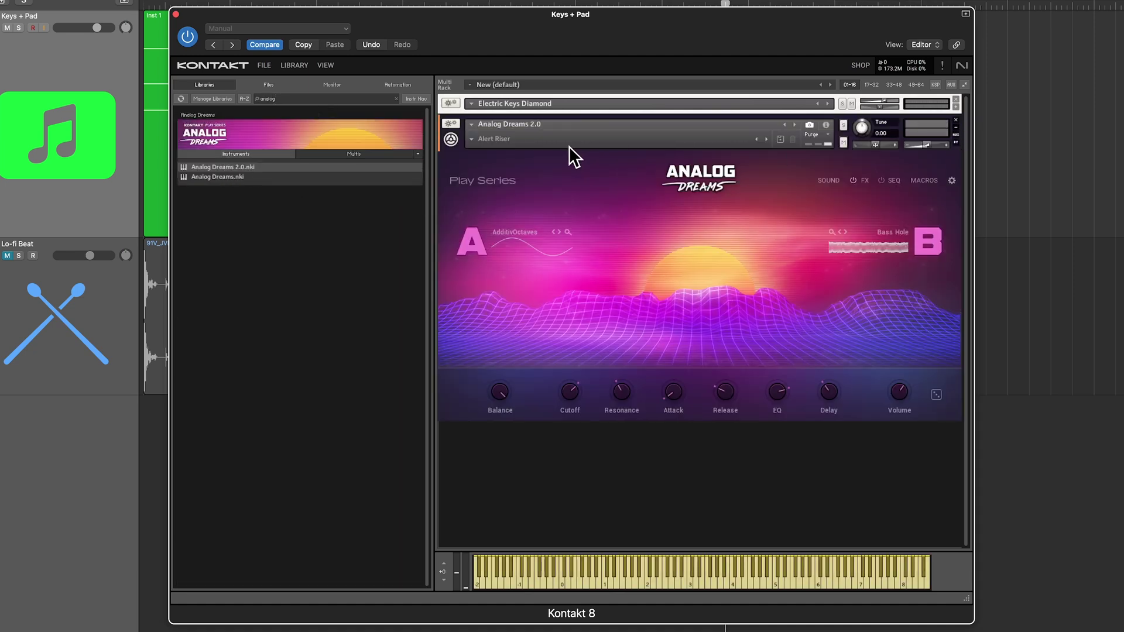
{"action": "left_click", "coordinate": [472, 139]}
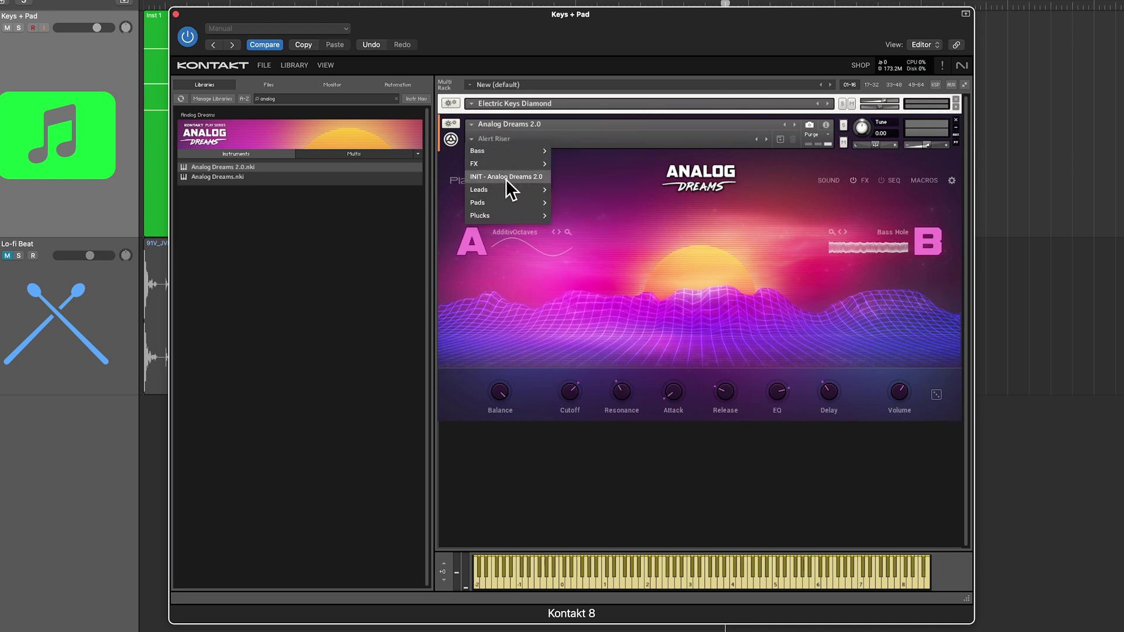
{"action": "mouse_move", "coordinate": [500, 196]}
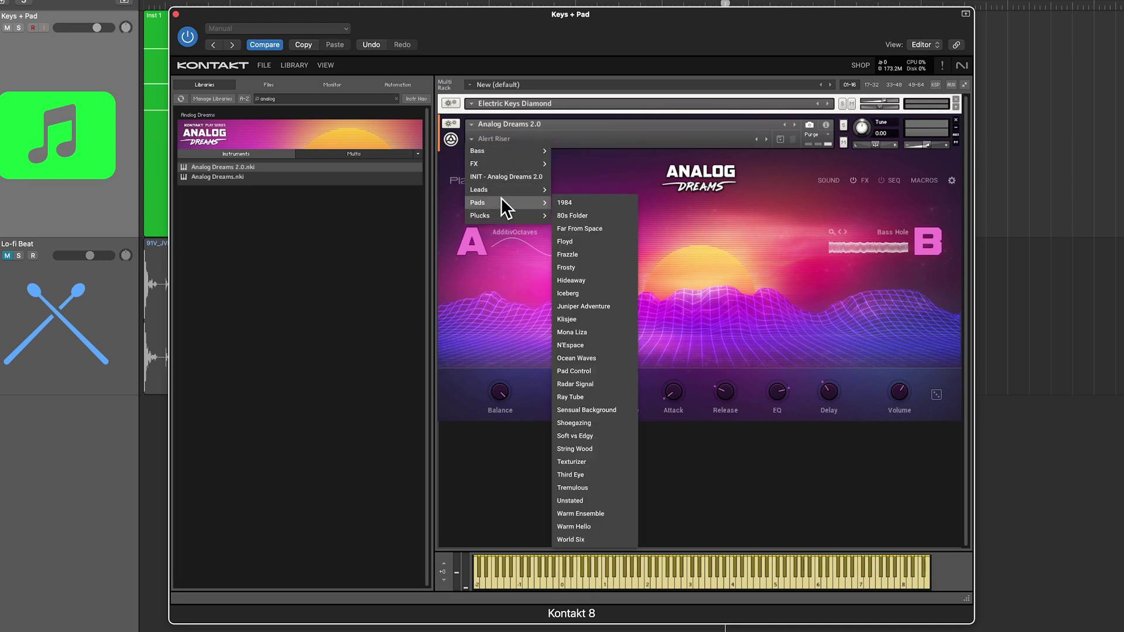
{"action": "left_click", "coordinate": [580, 199]}
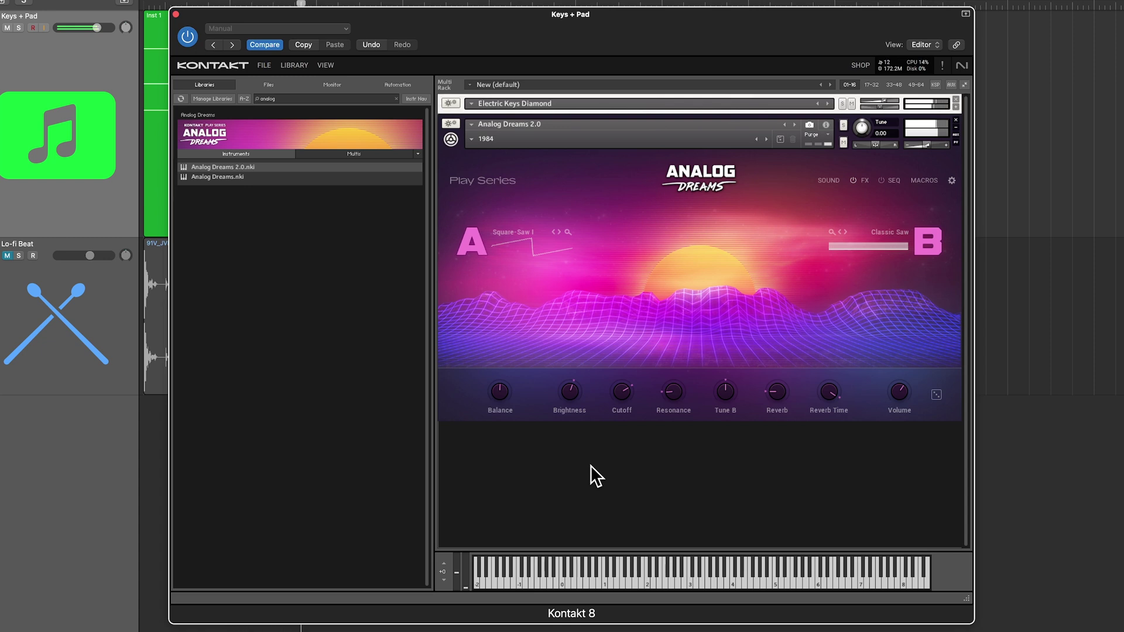
{"action": "left_click", "coordinate": [829, 180]}
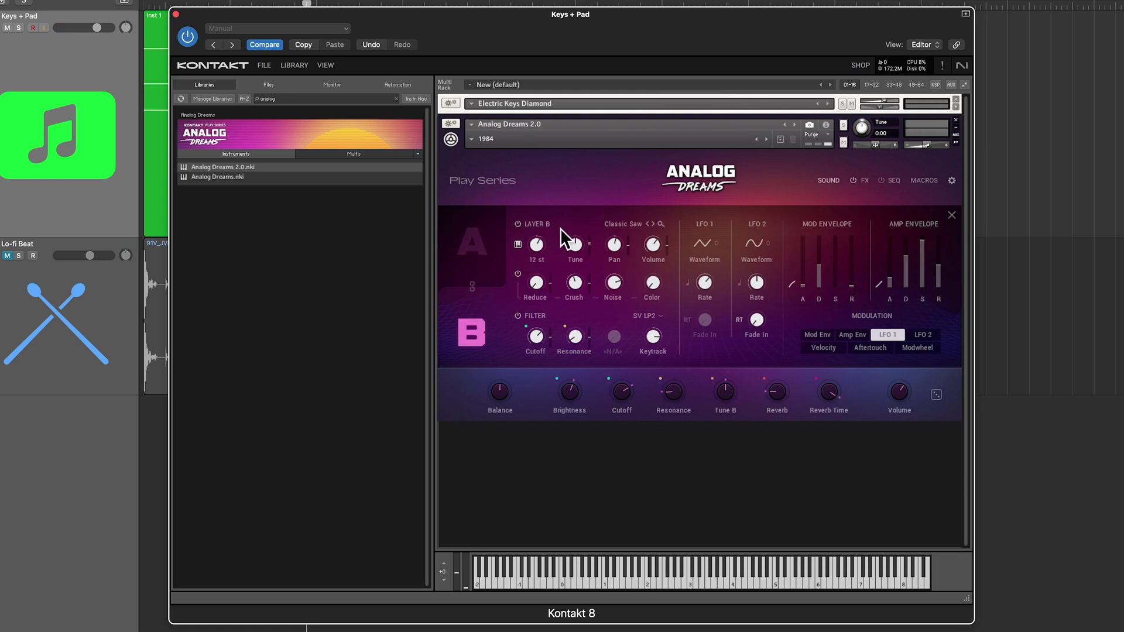
{"action": "left_click", "coordinate": [472, 241]}
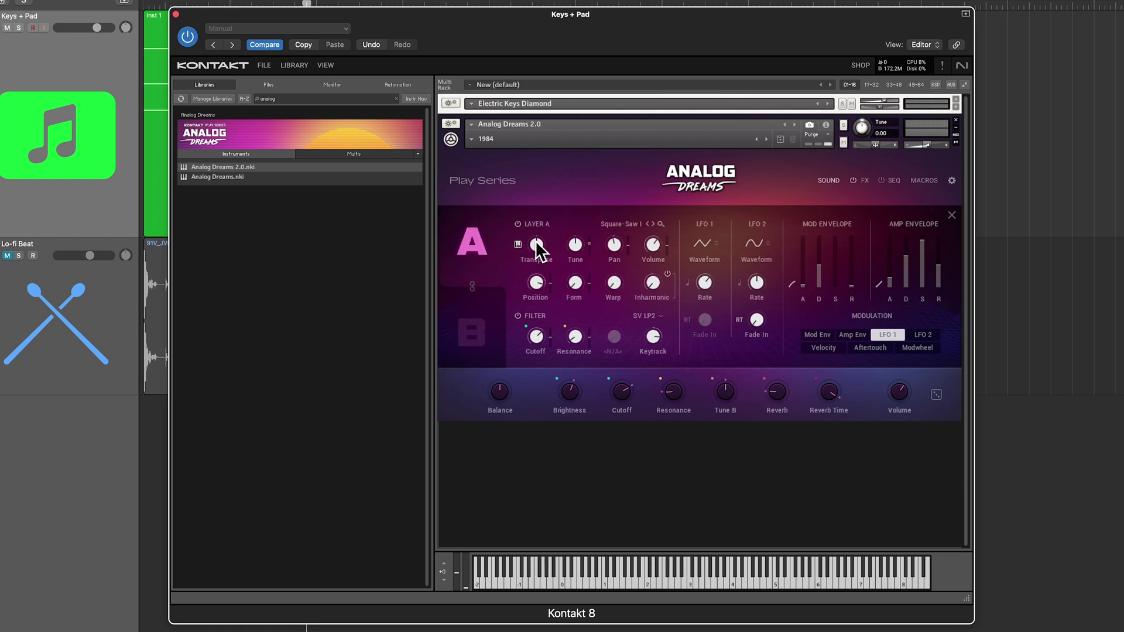
{"action": "left_click_drag", "start_coordinate": [536, 245], "coordinate": [548, 216]}
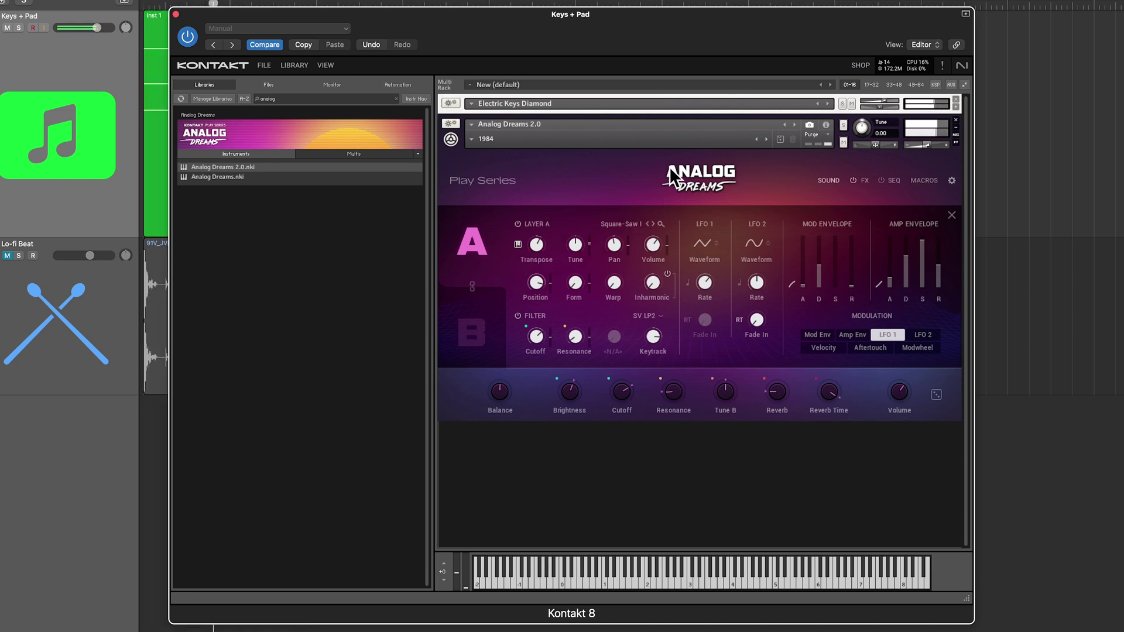
{"action": "left_click", "coordinate": [955, 128]}
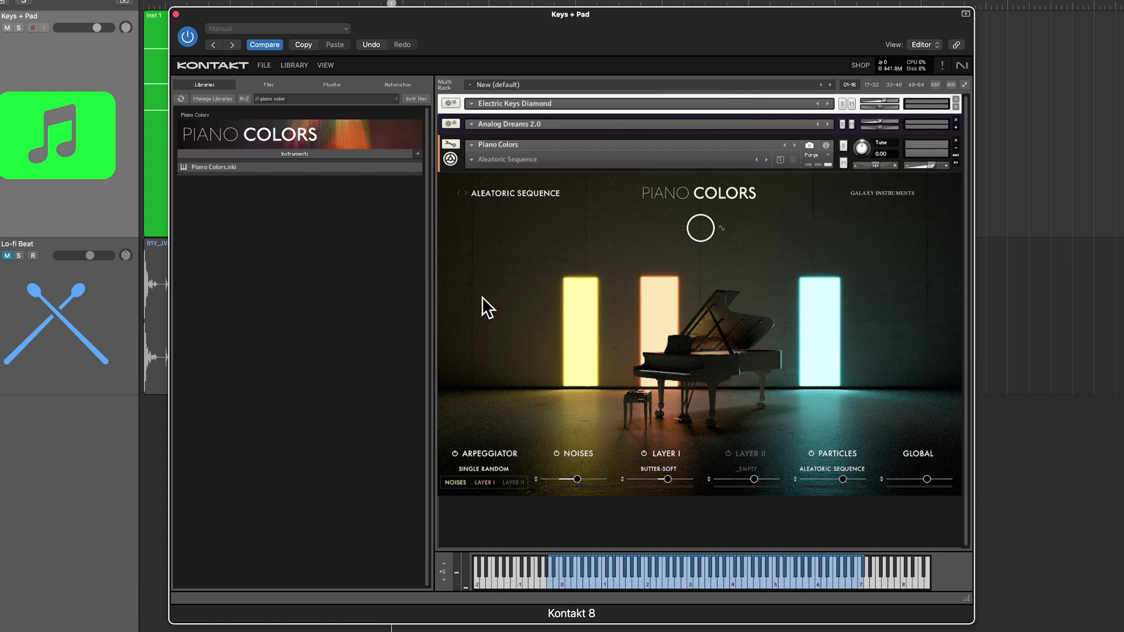
- Play back the three Kontakt instruments with Logic's mixer visible
{"action": "key", "text": "space"}
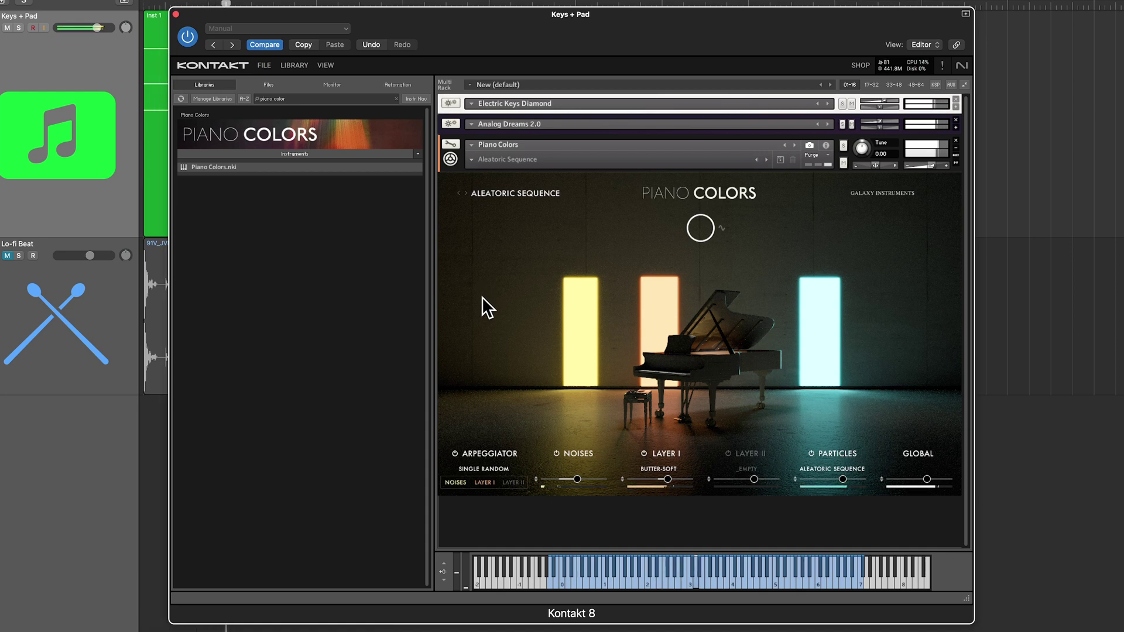
{"action": "key", "text": "x"}
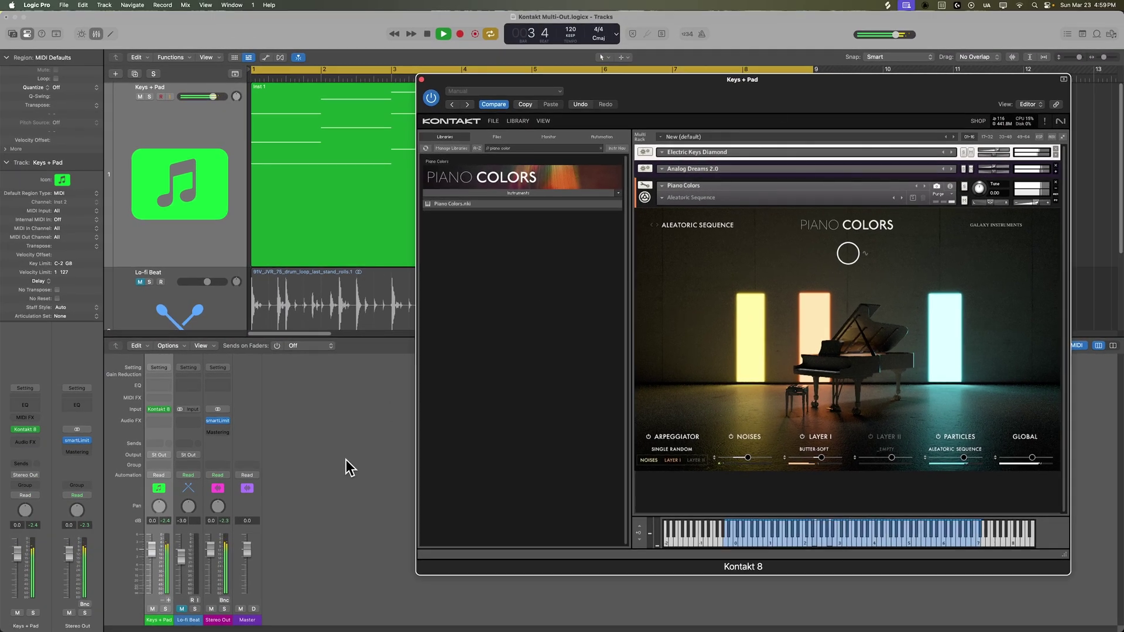
{"action": "key", "text": "space"}
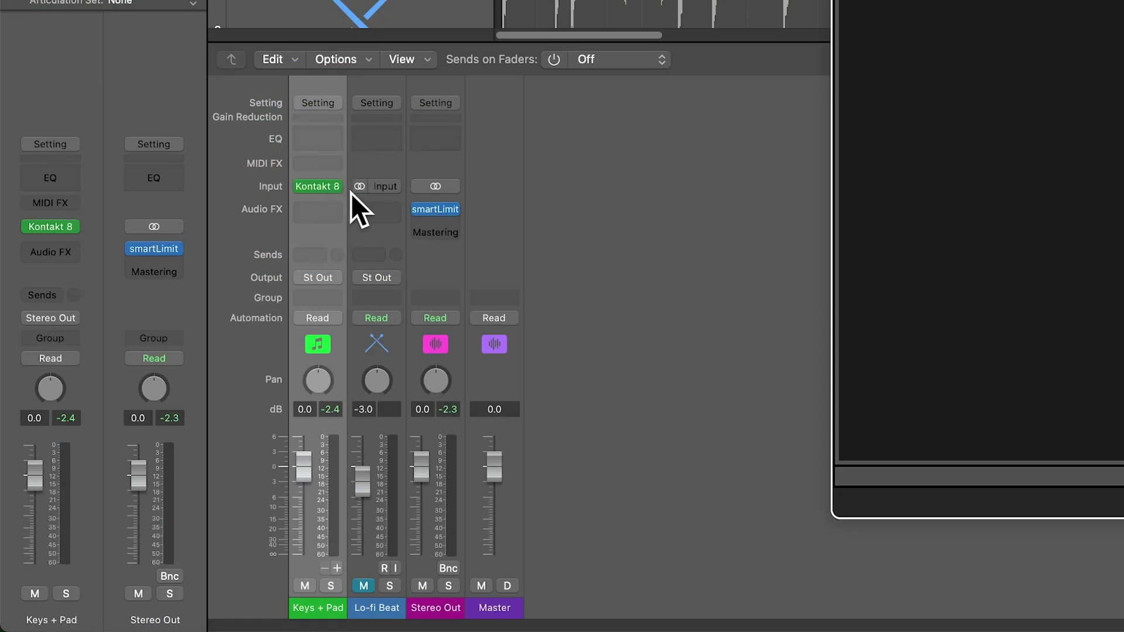
- Add two Kontakt output aux strips and name them Pad and Piano Colors
{"action": "left_click", "coordinate": [338, 569]}
{"action": "left_click", "coordinate": [338, 569]}
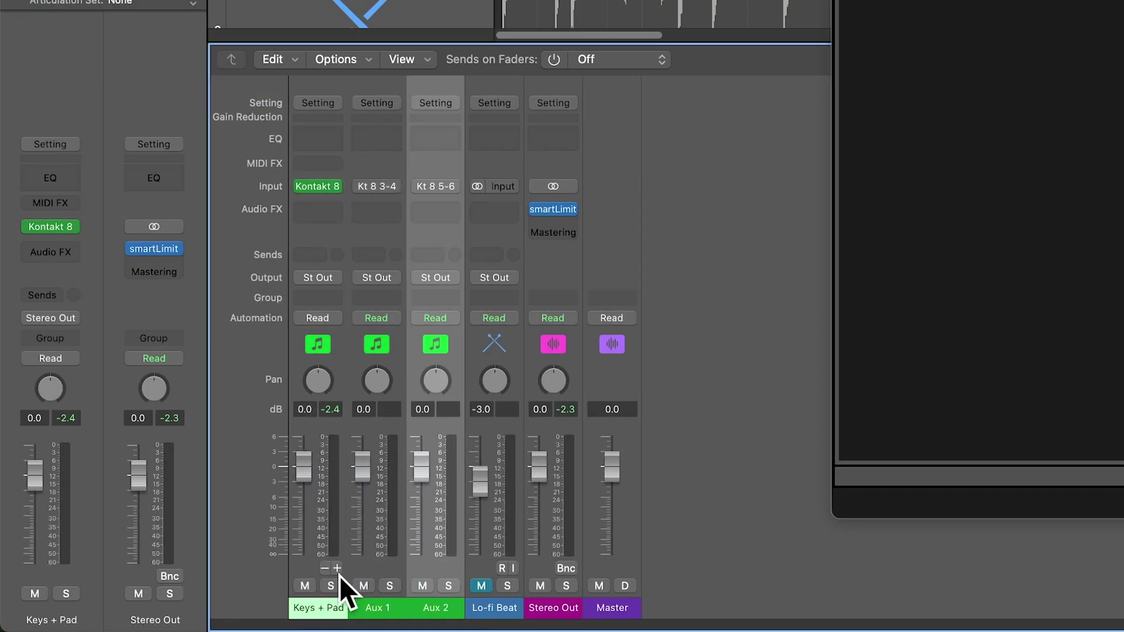
{"action": "double_click", "coordinate": [375, 607]}
{"action": "type", "text": "Pad"}
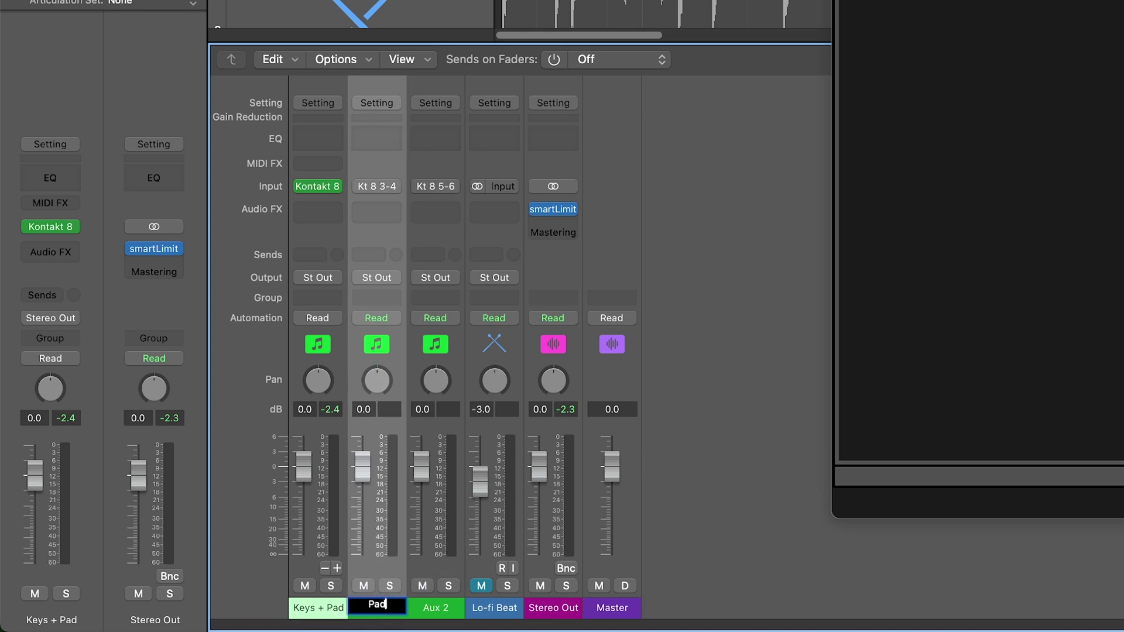
{"action": "key", "text": "Tab"}
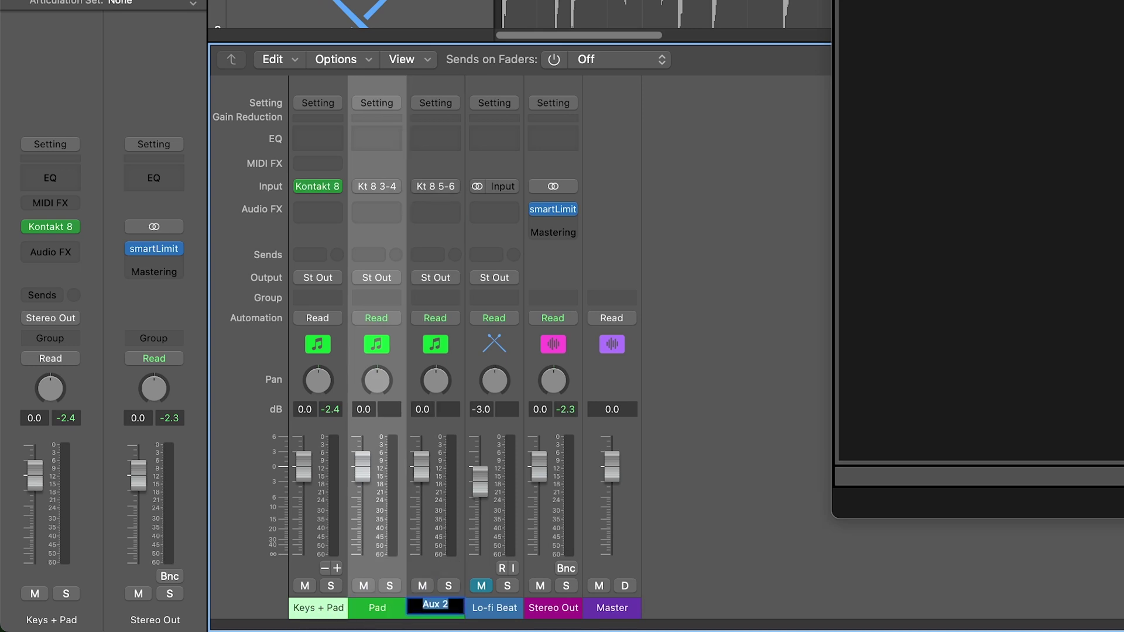
{"action": "type", "text": "Piano Colors"}
{"action": "key", "text": "Return"}
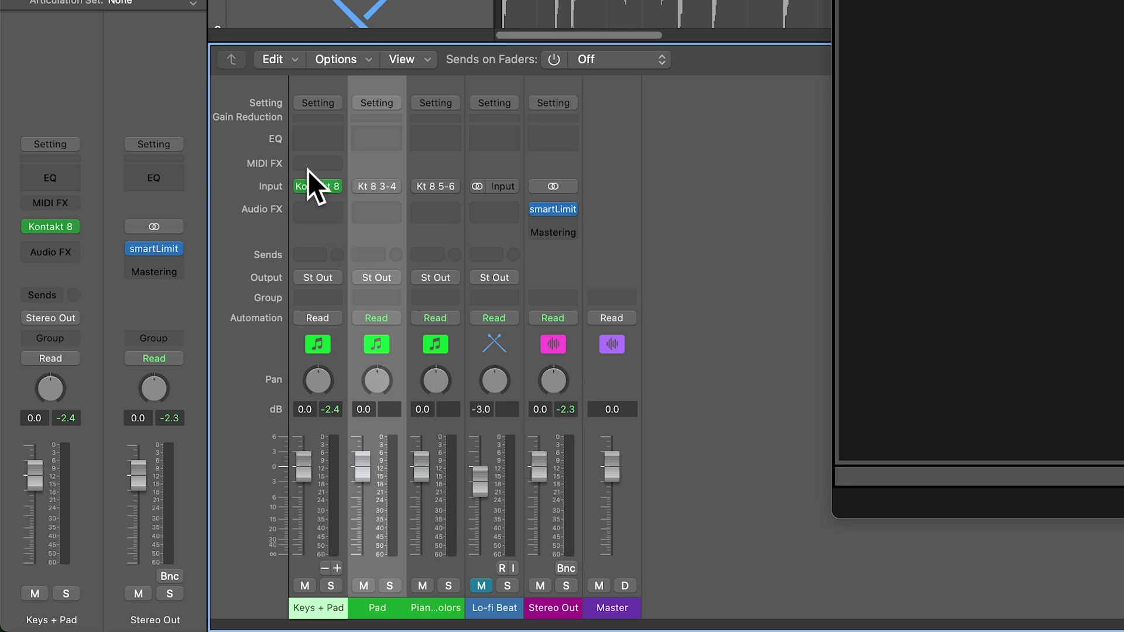
- Start playback and reopen Kontakt 8 from the Keys + Pad strip
{"action": "left_click", "coordinate": [324, 84]}
{"action": "key", "text": "space"}
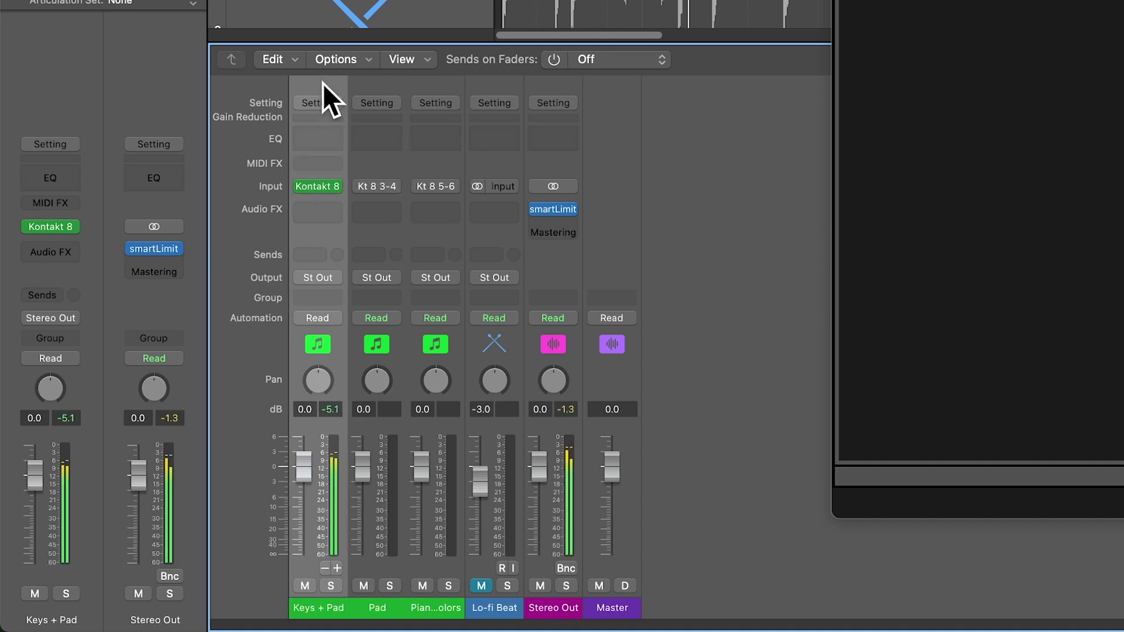
{"action": "left_click", "coordinate": [317, 187]}
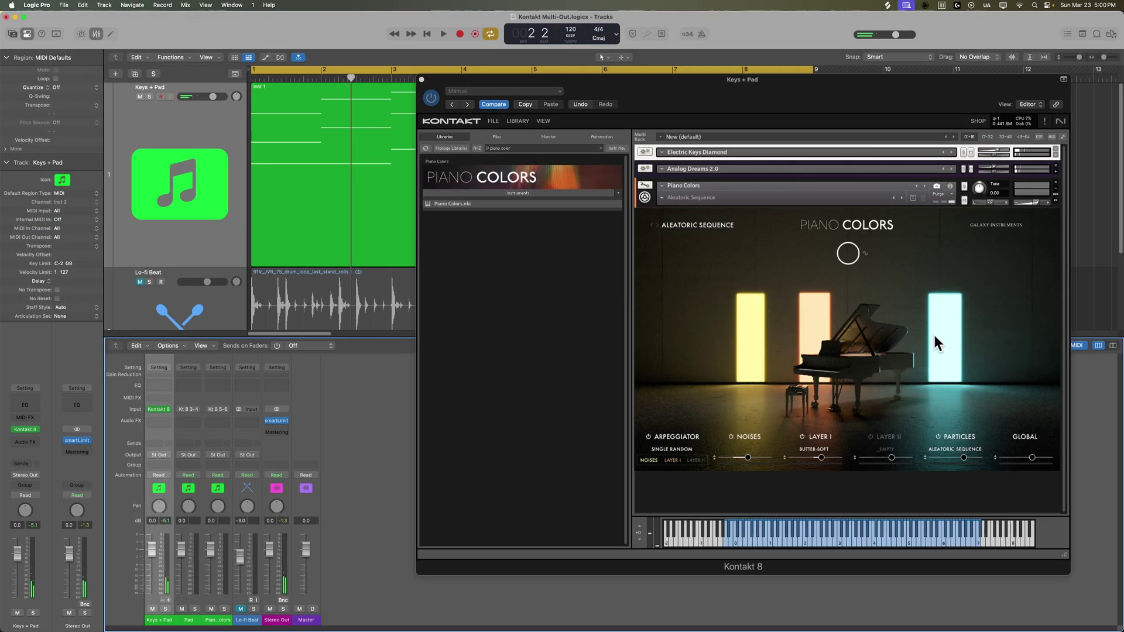
- Route Piano Colors to Kontakt Out 3, then collapse it
{"action": "left_click", "coordinate": [950, 186]}
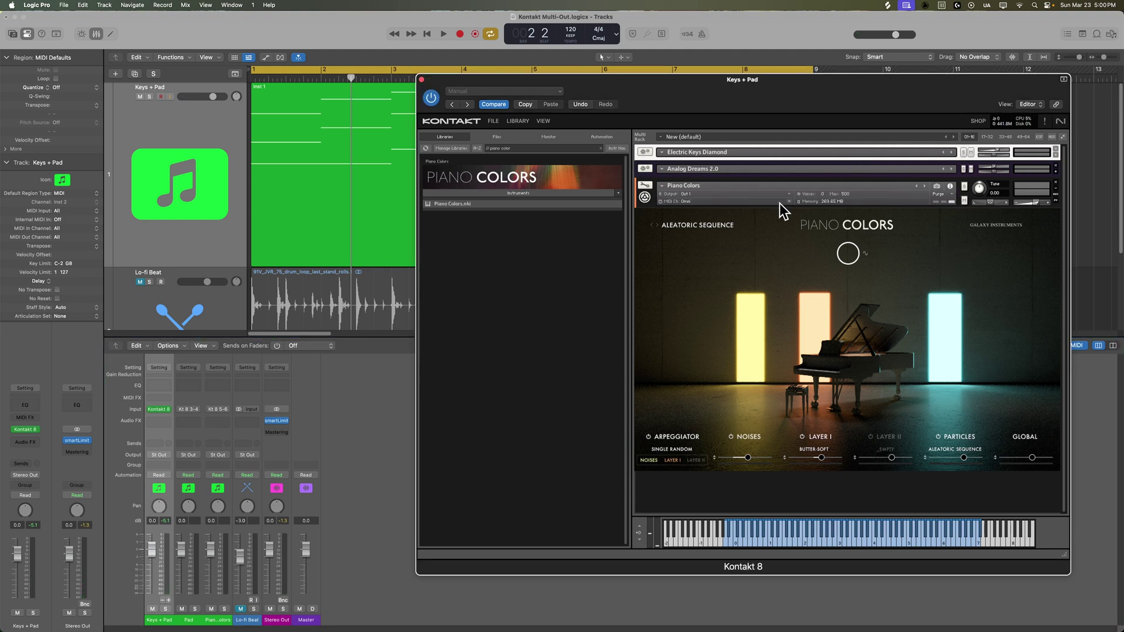
{"action": "left_click", "coordinate": [687, 192]}
{"action": "left_click", "coordinate": [221, 620]}
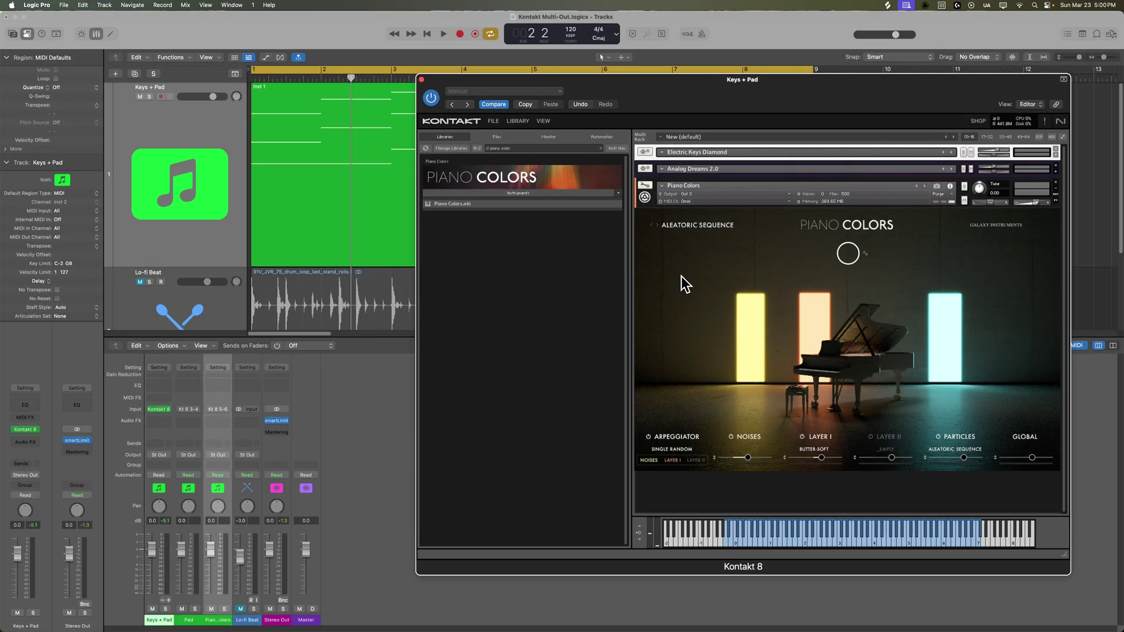
{"action": "left_click", "coordinate": [1056, 193]}
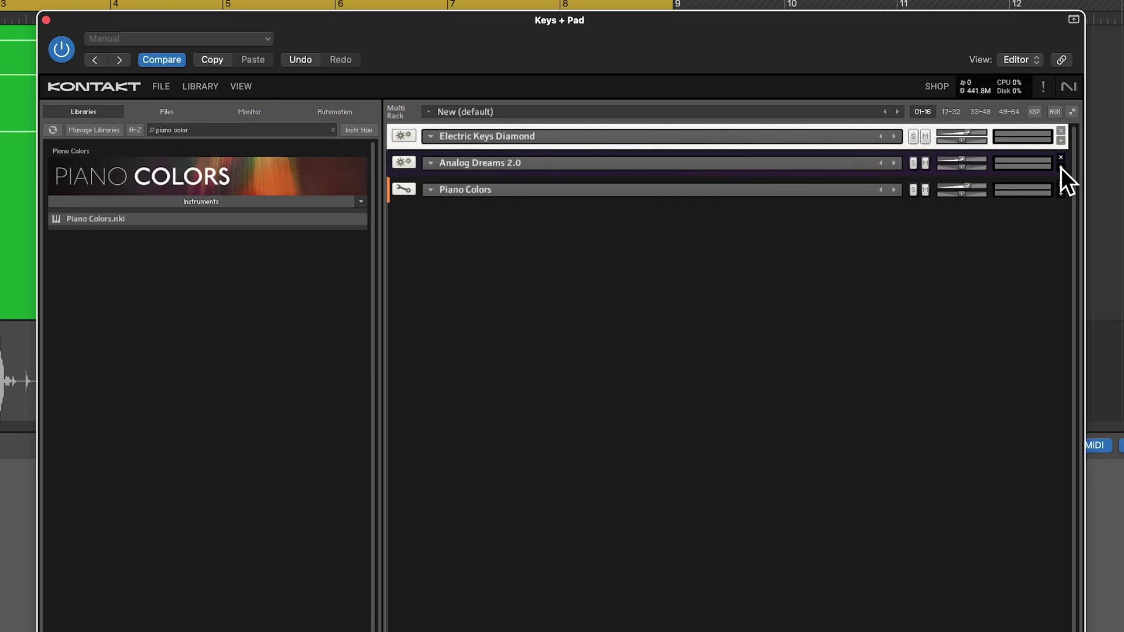
- Route Analog Dreams 2.0 to Kontakt Out 2 for the Pad aux
{"action": "left_click", "coordinate": [1061, 167]}
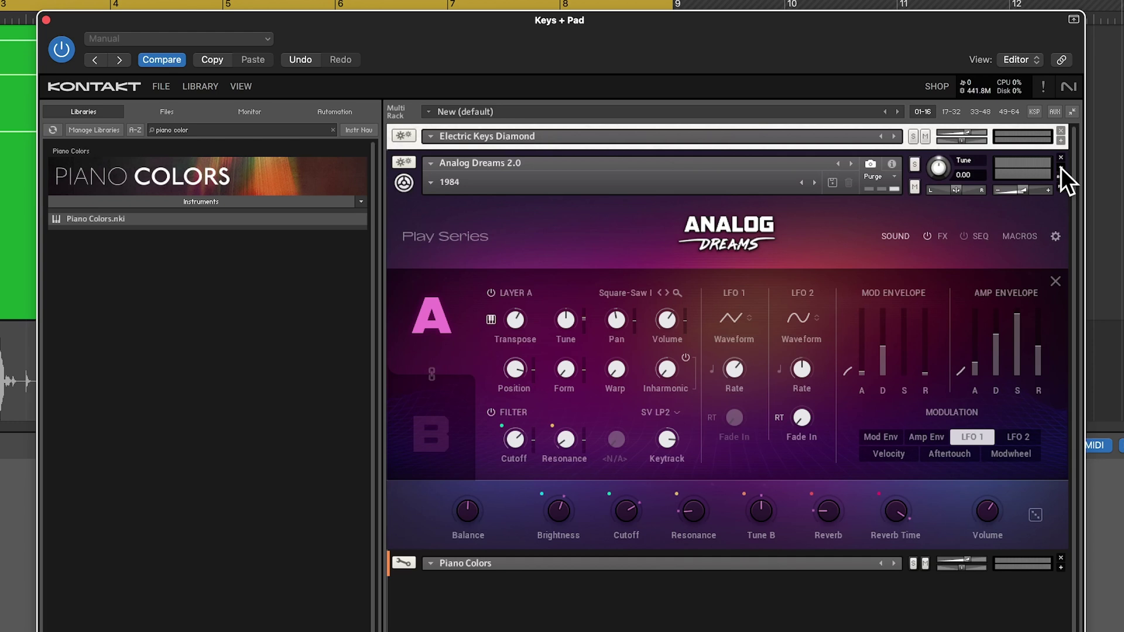
{"action": "left_click", "coordinate": [891, 165]}
{"action": "left_click", "coordinate": [466, 175]}
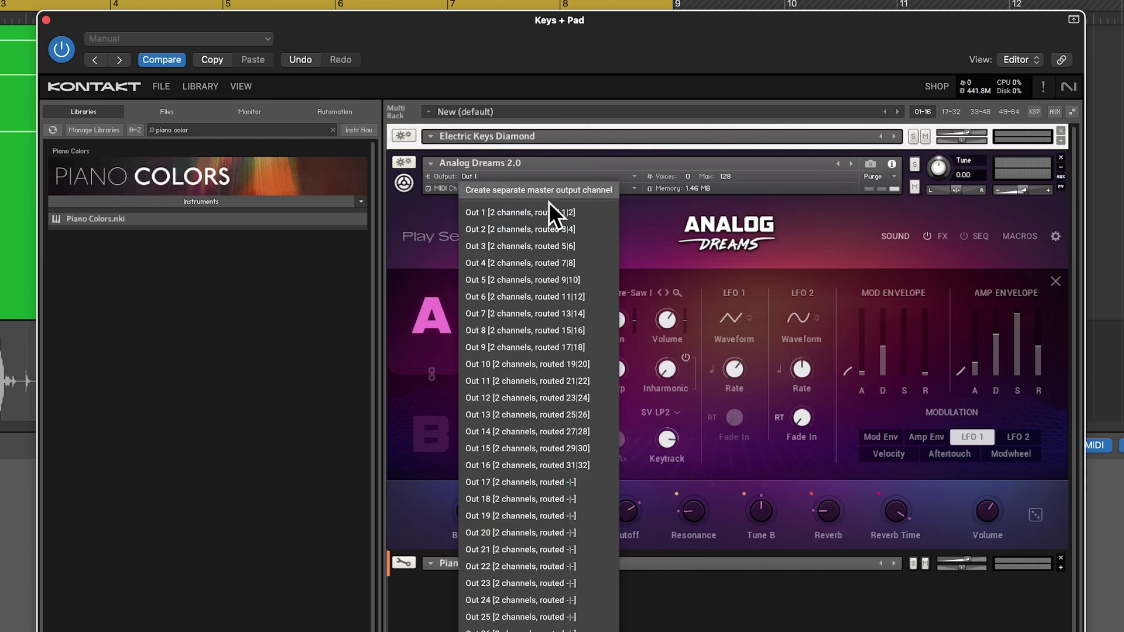
{"action": "left_click", "coordinate": [534, 227]}
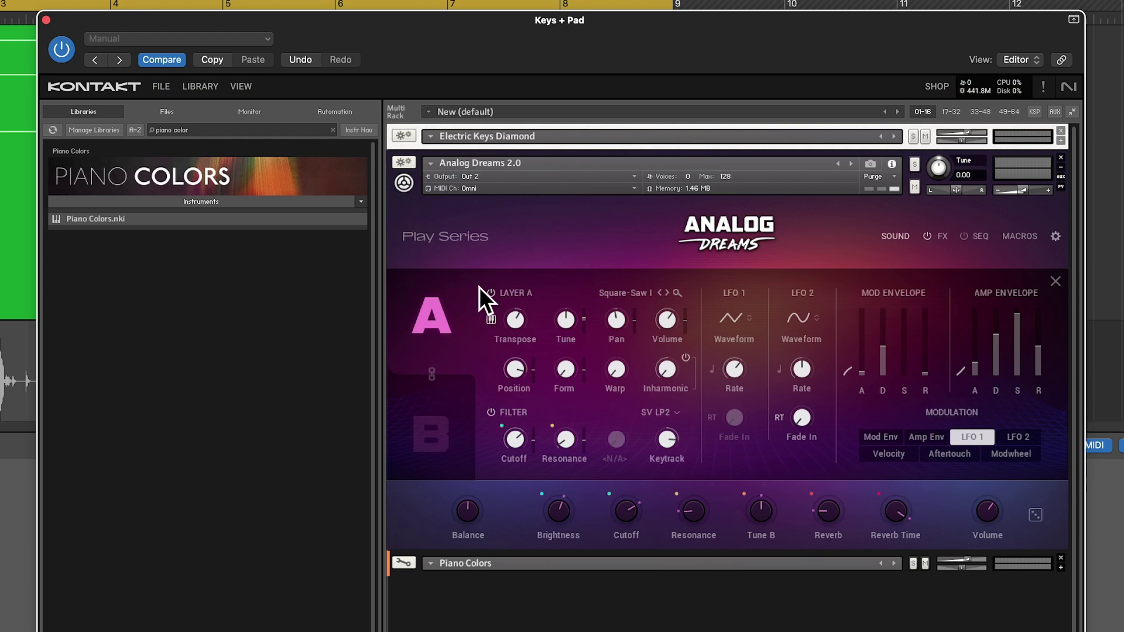
{"action": "left_click", "coordinate": [875, 164]}
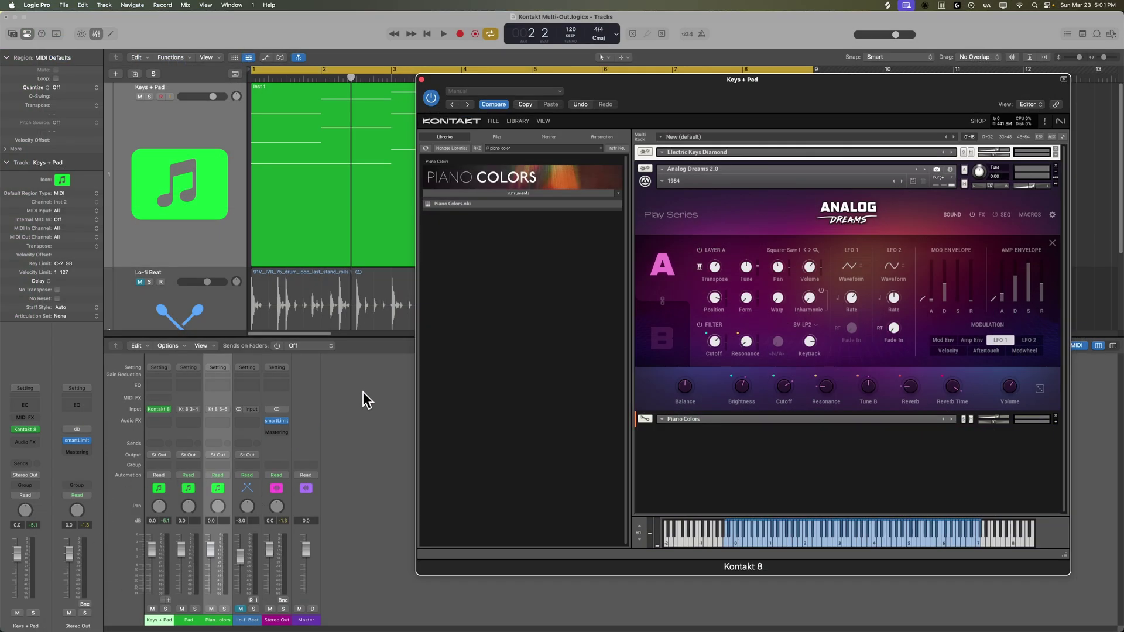
- Solo-check and set Piano Colors to -5.1 dB and Pad to -10.0 dB, then close Kontakt
{"action": "key", "text": "space"}
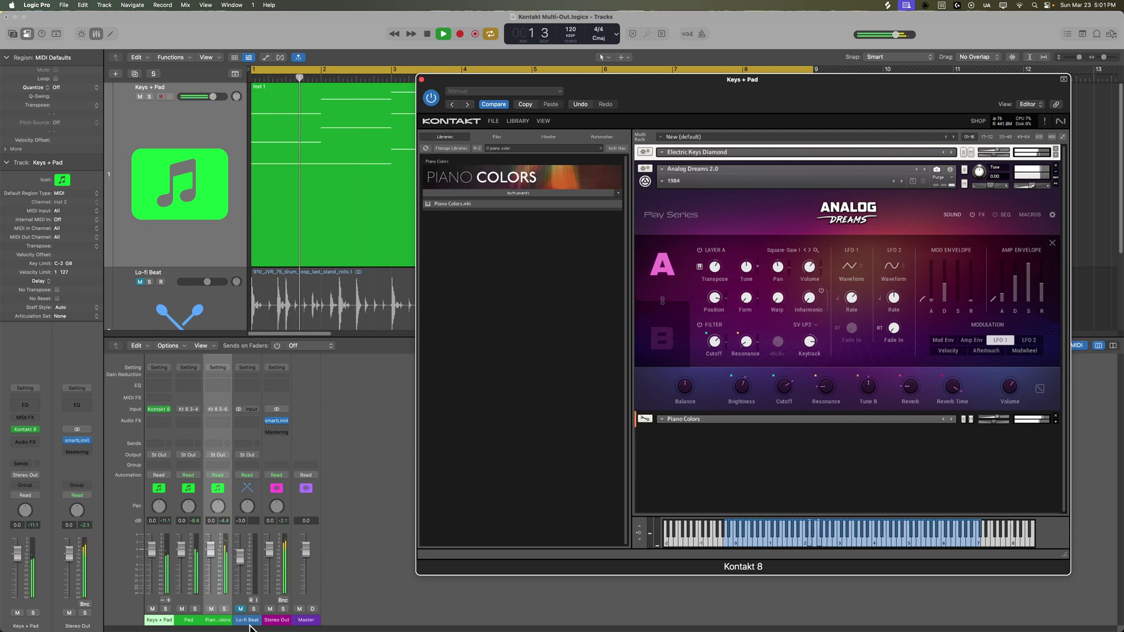
{"action": "left_click", "coordinate": [224, 609]}
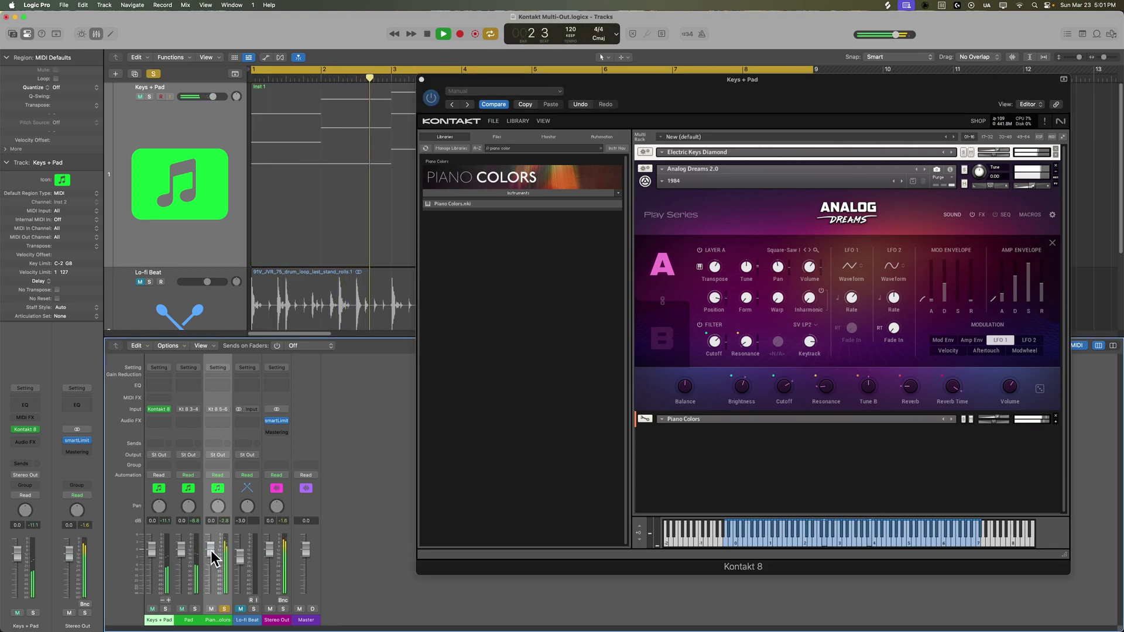
{"action": "left_click_drag", "start_coordinate": [211, 551], "coordinate": [212, 556]}
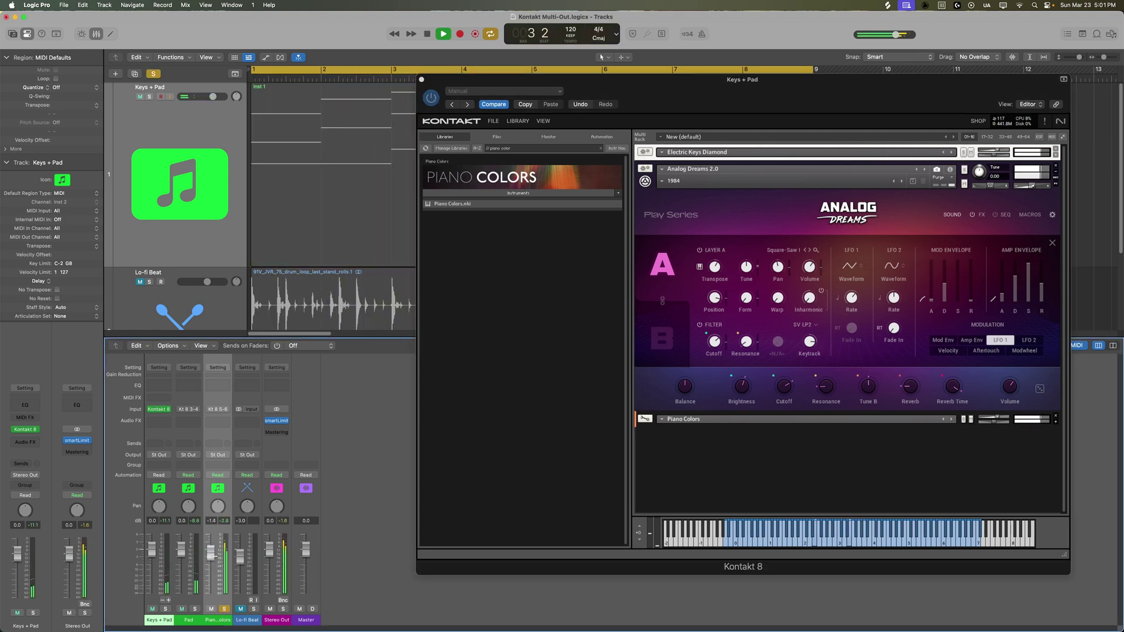
{"action": "left_click", "coordinate": [224, 609]}
{"action": "left_click", "coordinate": [195, 609]}
{"action": "mouse_move", "coordinate": [181, 549]}
{"action": "left_mouse_down"}
{"action": "mouse_move", "coordinate": [182, 570]}
{"action": "mouse_move", "coordinate": [210, 555]}
{"action": "mouse_move", "coordinate": [181, 570]}
{"action": "left_mouse_up"}
{"action": "left_click", "coordinate": [195, 609]}
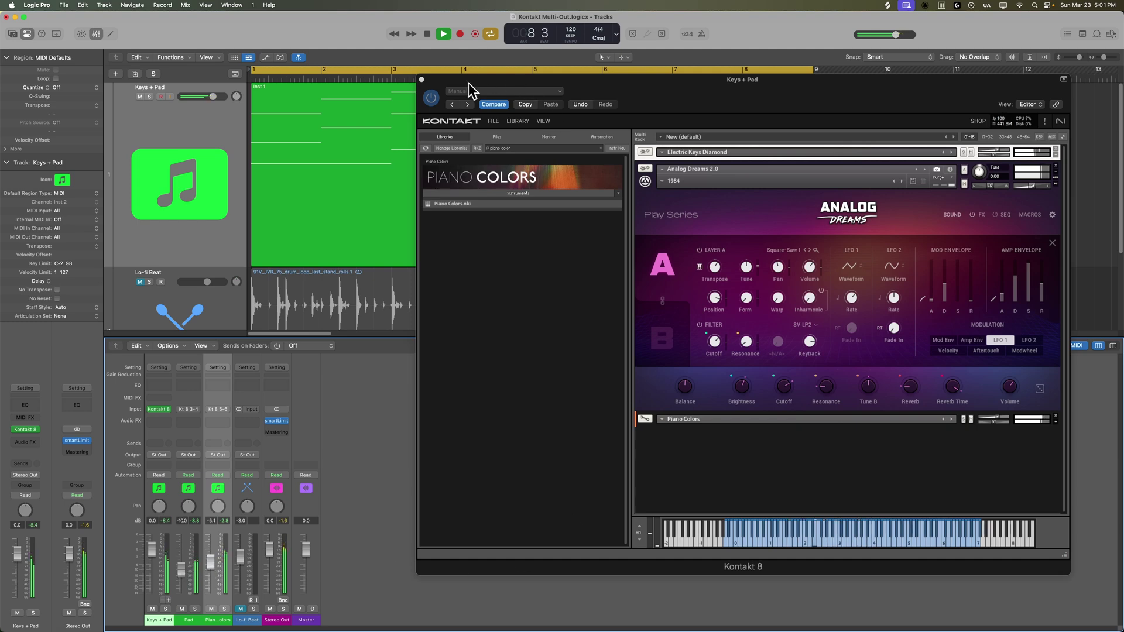
{"action": "left_click", "coordinate": [422, 79]}
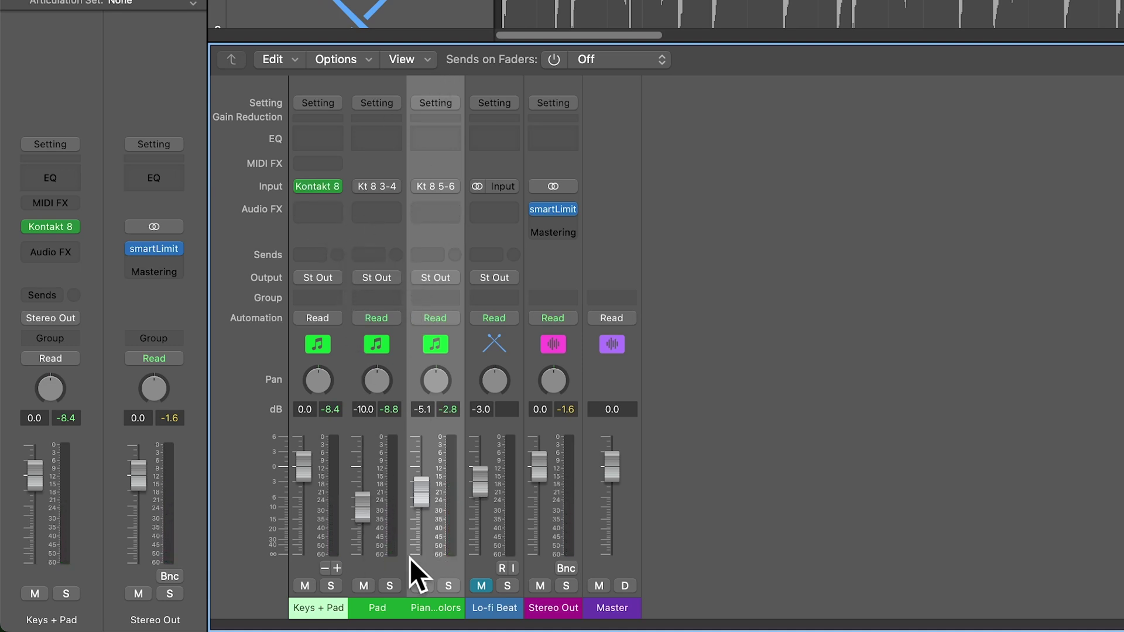
- Send Pad and Piano Colors to Bus 1 and move the new Aux 3 beside them
{"action": "left_click", "coordinate": [387, 609]}
{"action": "left_click", "coordinate": [376, 254]}
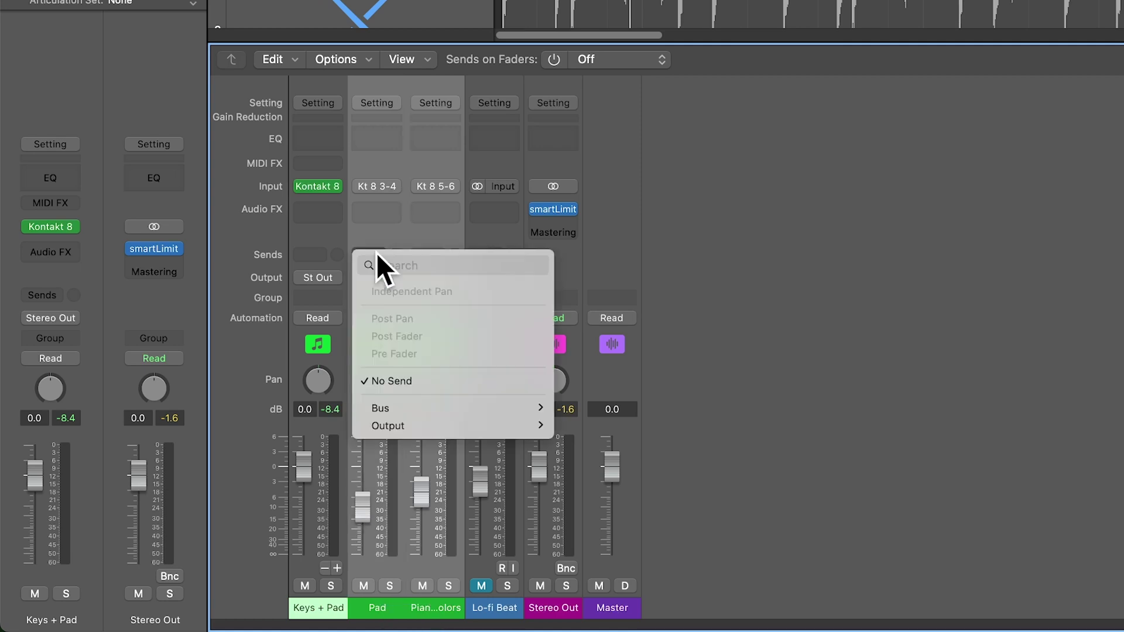
{"action": "mouse_move", "coordinate": [429, 408]}
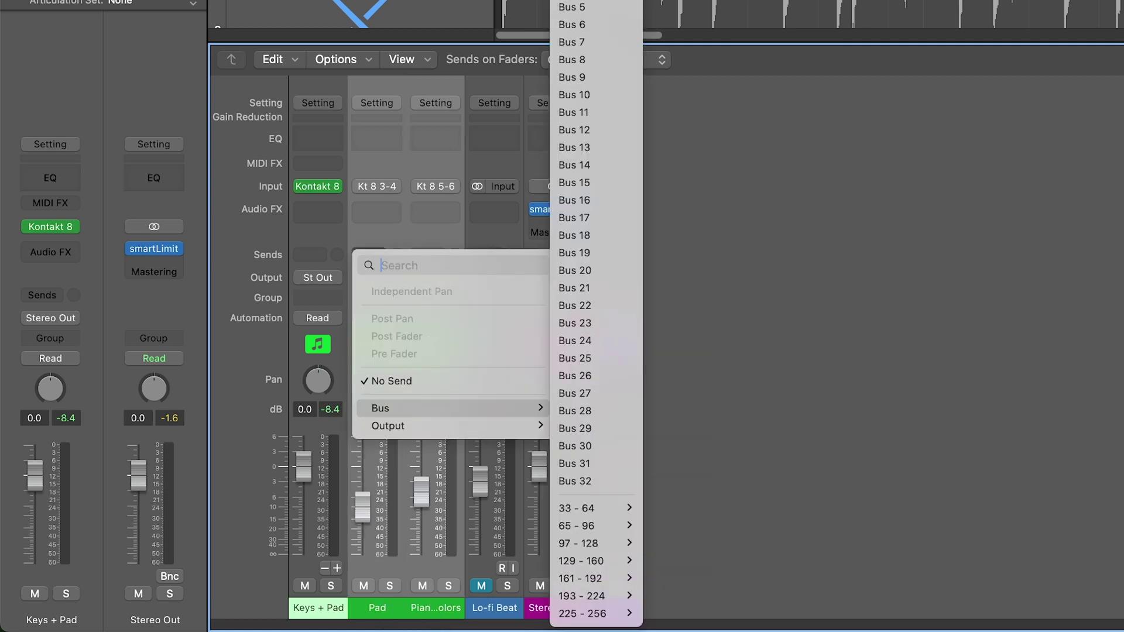
{"action": "left_click", "coordinate": [582, 75]}
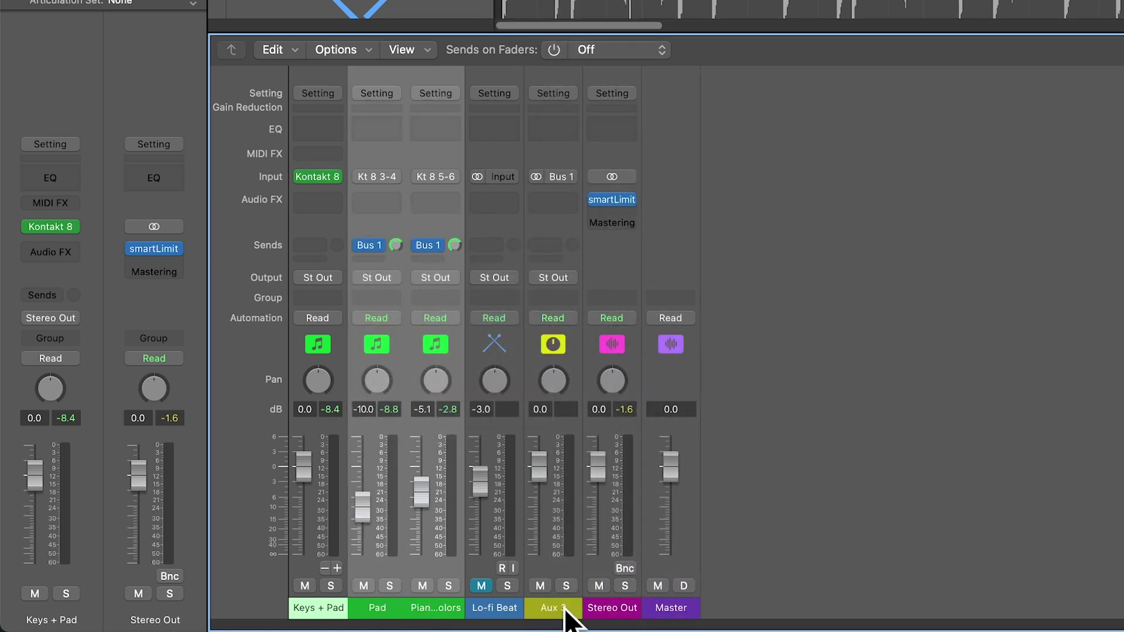
{"action": "left_click", "coordinate": [556, 610]}
{"action": "left_click_drag", "start_coordinate": [556, 610], "coordinate": [504, 615]}
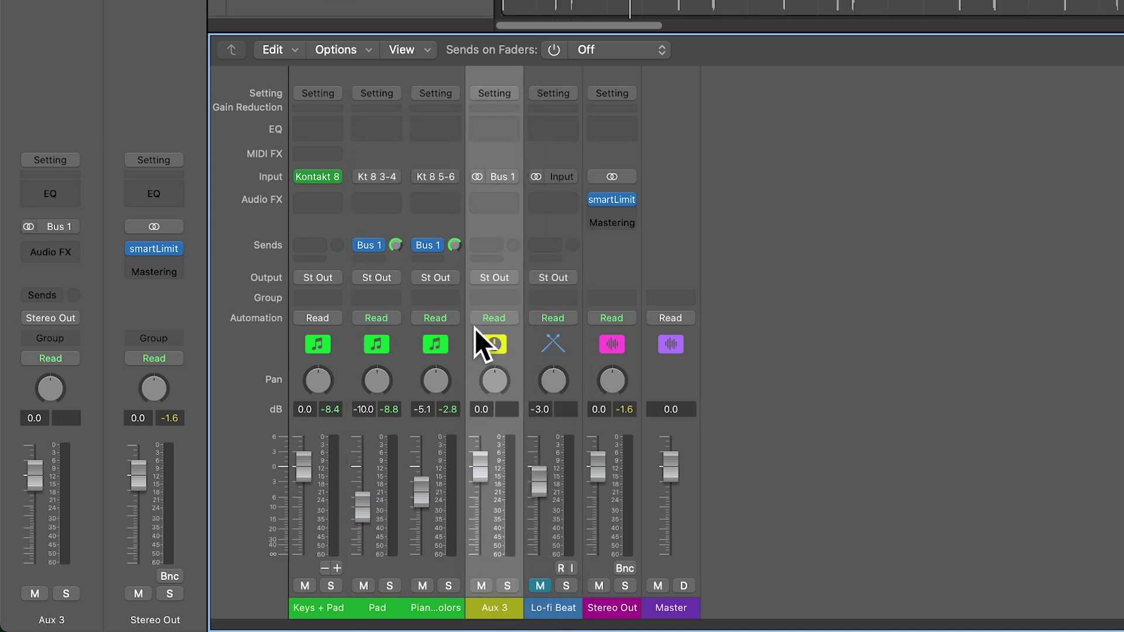
- Insert Blackhole (Stereo) on the Bus 1 return and set it to -5.2 dB
{"action": "left_click", "coordinate": [500, 199]}
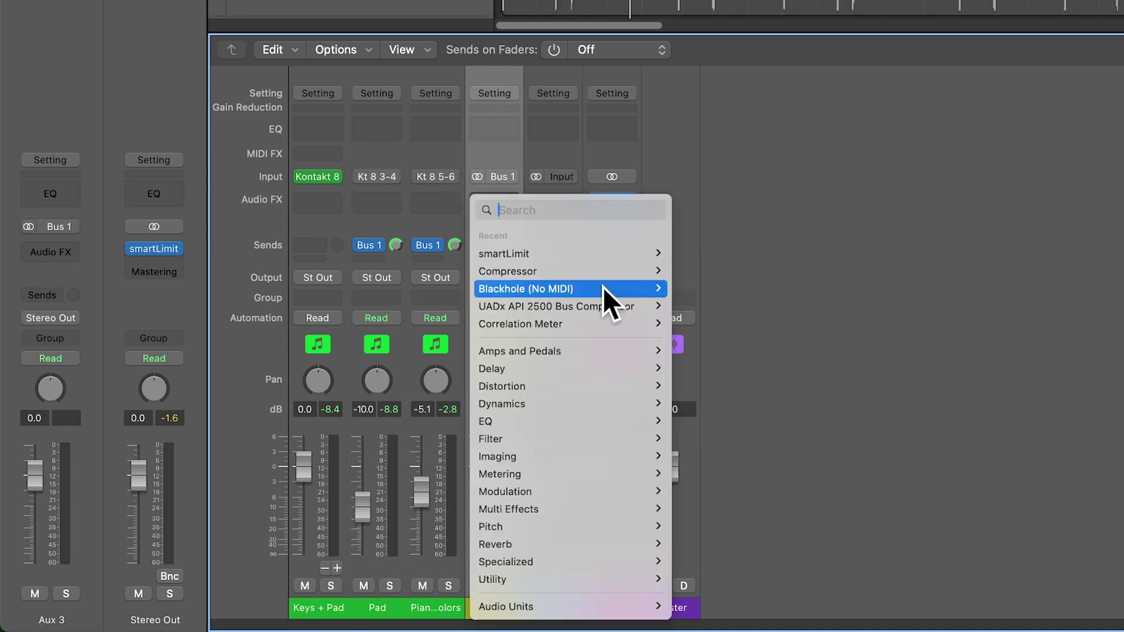
{"action": "mouse_move", "coordinate": [603, 288]}
{"action": "left_click", "coordinate": [691, 288]}
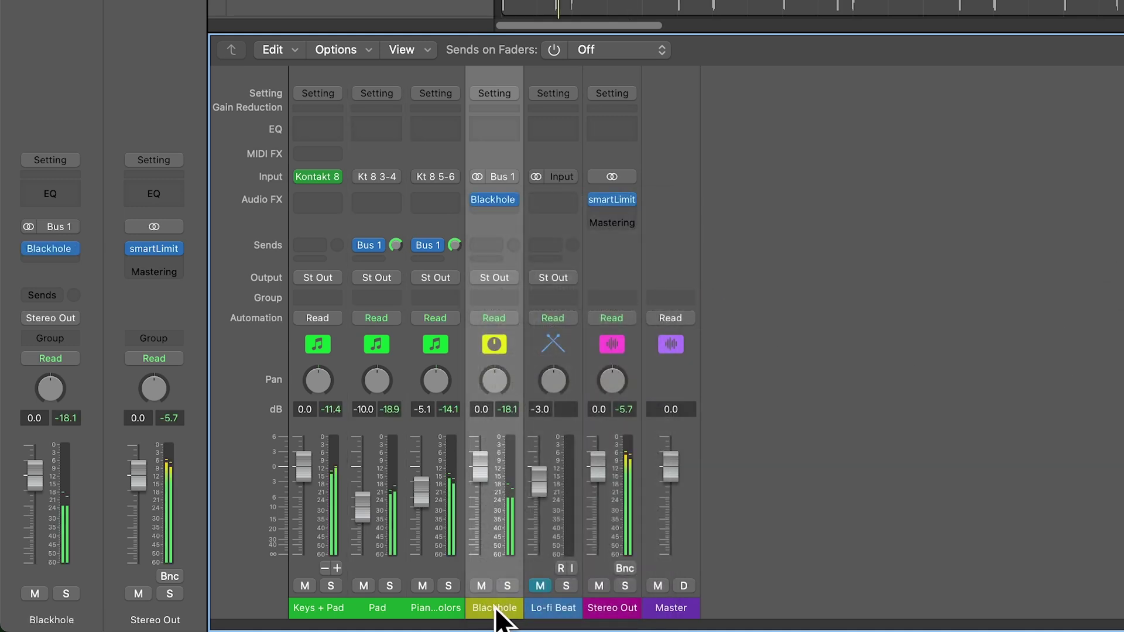
{"action": "left_click", "coordinate": [507, 585]}
{"action": "left_click_drag", "start_coordinate": [478, 514], "coordinate": [479, 539]}
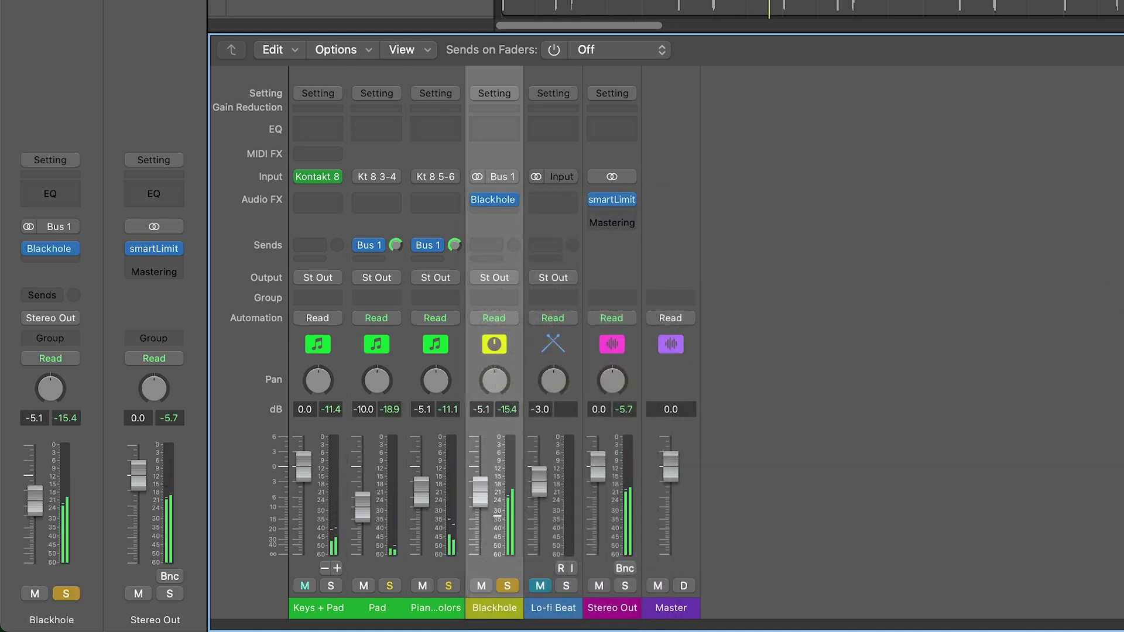
{"action": "left_click", "coordinate": [507, 586]}
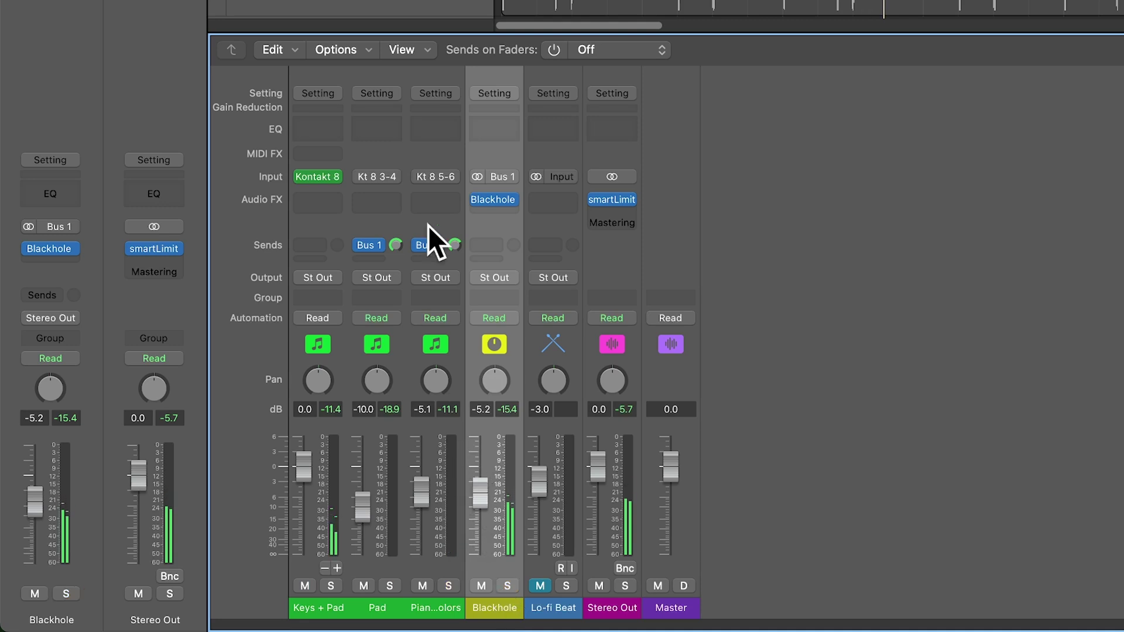
- Insert a stereo Channel EQ on Piano Colors and solo the track
{"action": "left_click", "coordinate": [434, 200]}
{"action": "mouse_move", "coordinate": [485, 421]}
{"action": "mouse_move", "coordinate": [667, 421]}
{"action": "left_click", "coordinate": [768, 426]}
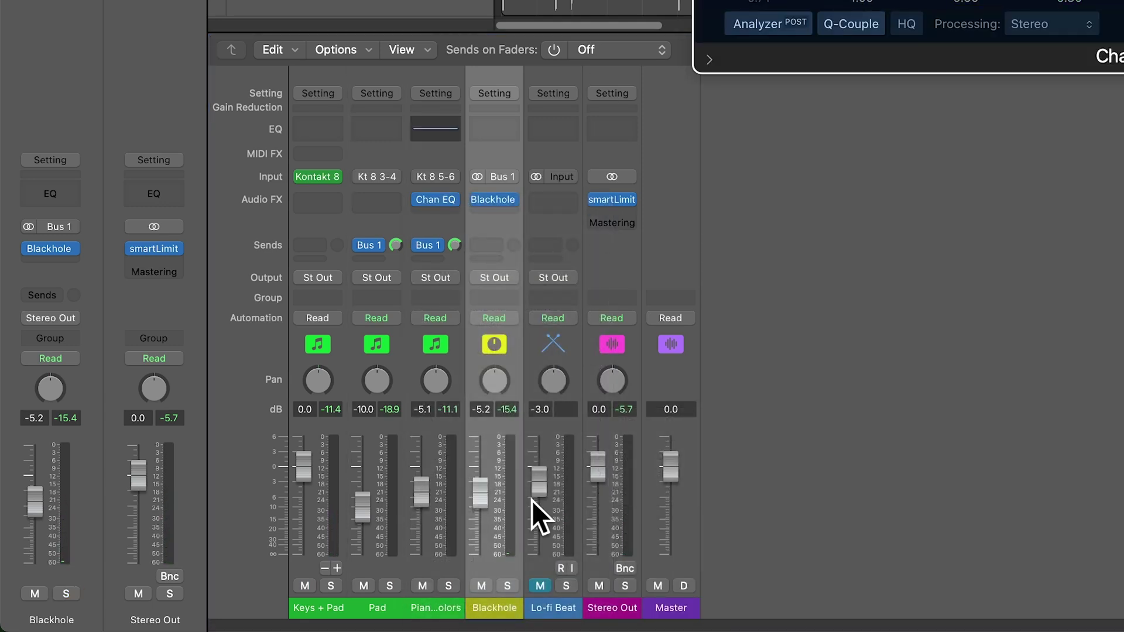
{"action": "left_click", "coordinate": [448, 585]}
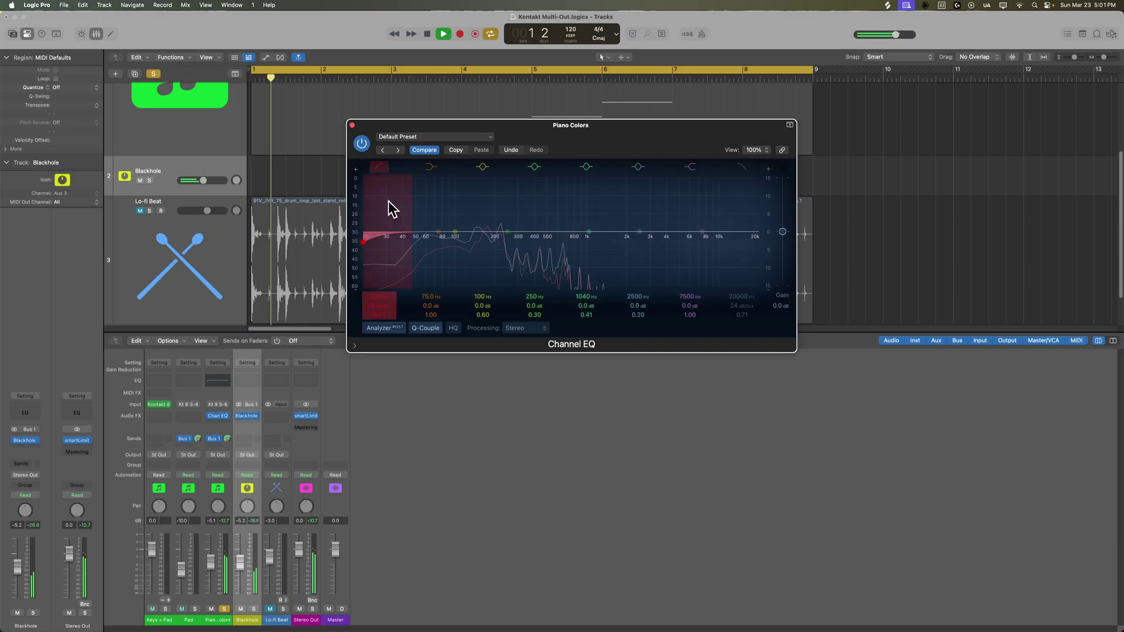
- Set the EQ low cut to about 80 Hz and boost 1700 Hz by +6 dB
{"action": "left_click_drag", "start_coordinate": [384, 303], "coordinate": [385, 285]}
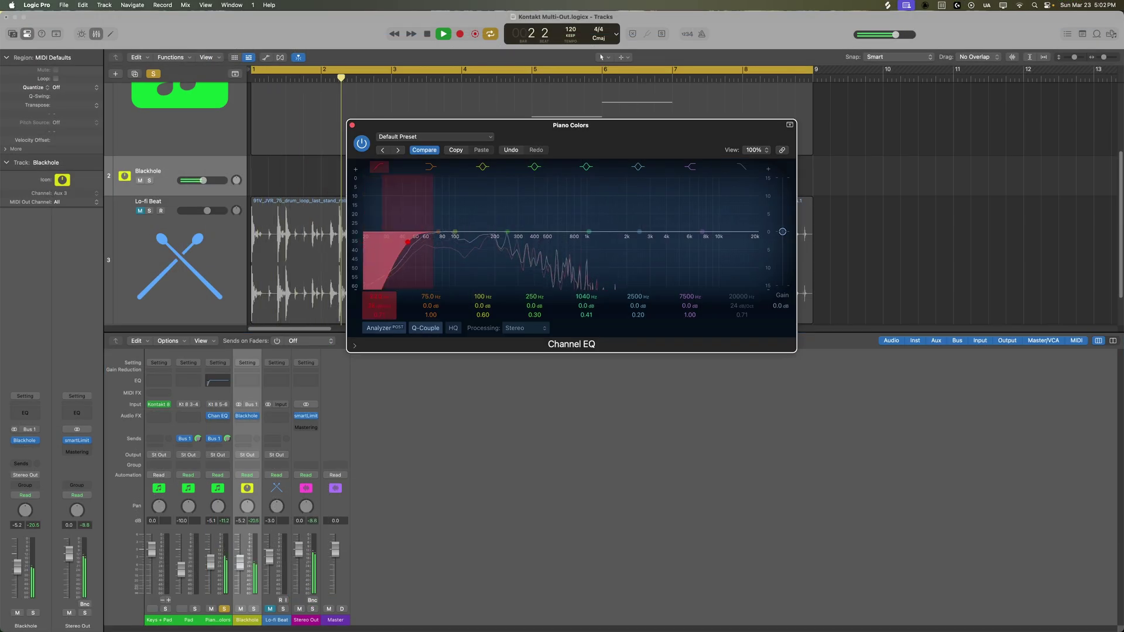
{"action": "left_click_drag", "start_coordinate": [579, 230], "coordinate": [619, 209]}
{"action": "left_click_drag", "start_coordinate": [381, 297], "coordinate": [380, 285]}
{"action": "left_click", "coordinate": [352, 125]}
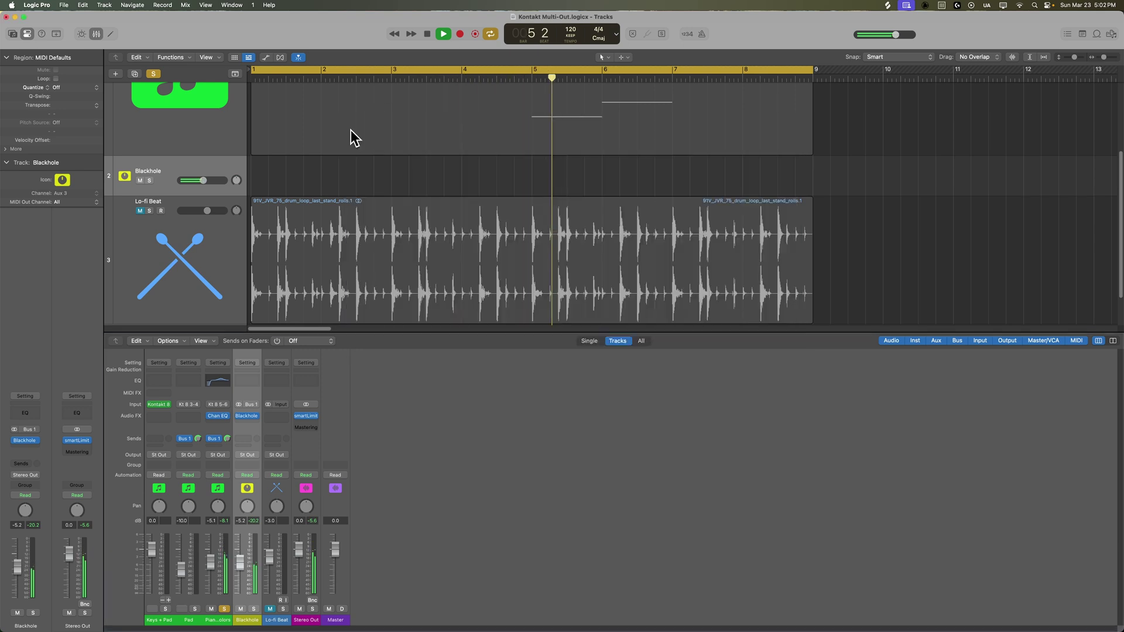
{"action": "left_click_drag", "start_coordinate": [158, 620], "coordinate": [217, 621]}
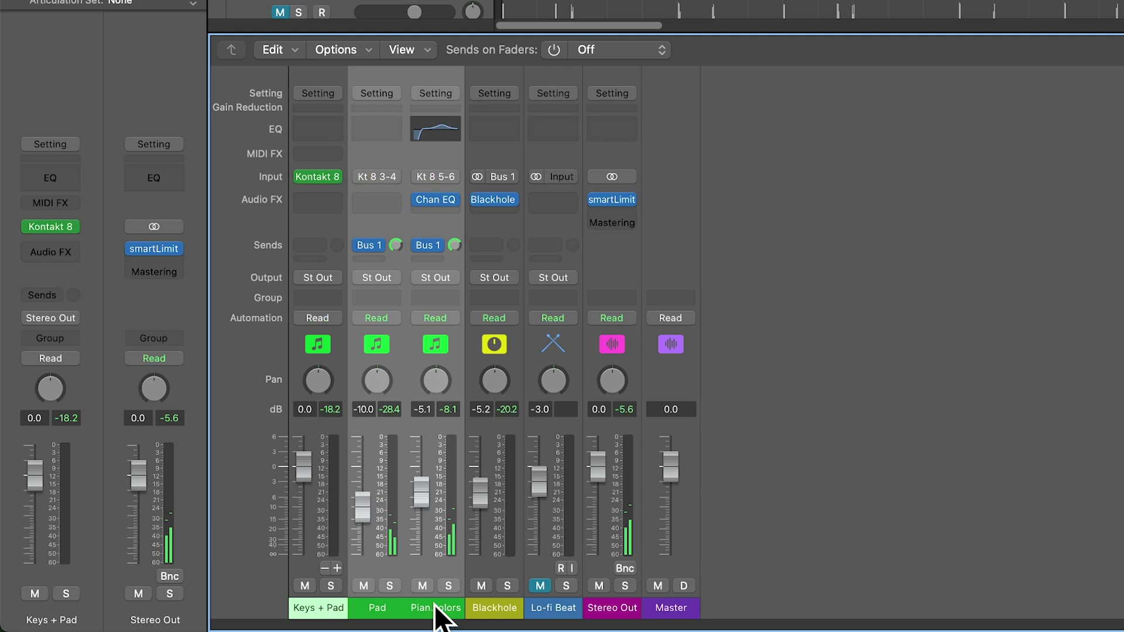
- Dismiss the channel strip context menu and close the Mixer to show only the tracks
{"action": "right_click", "coordinate": [419, 80]}
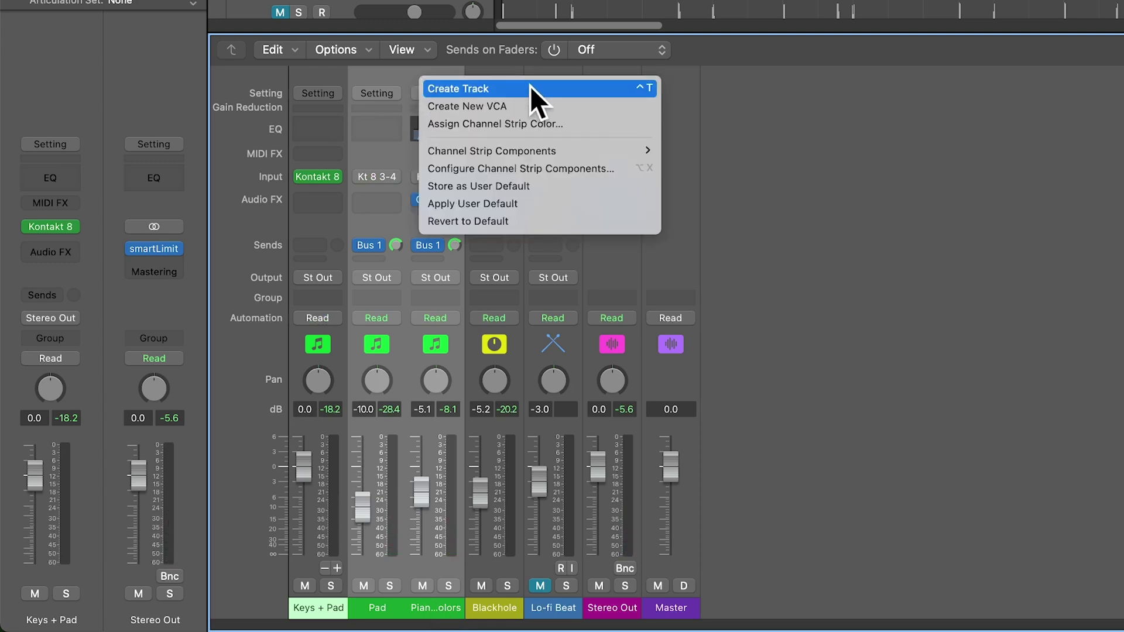
{"action": "key", "text": "Escape"}
{"action": "key", "text": "x"}
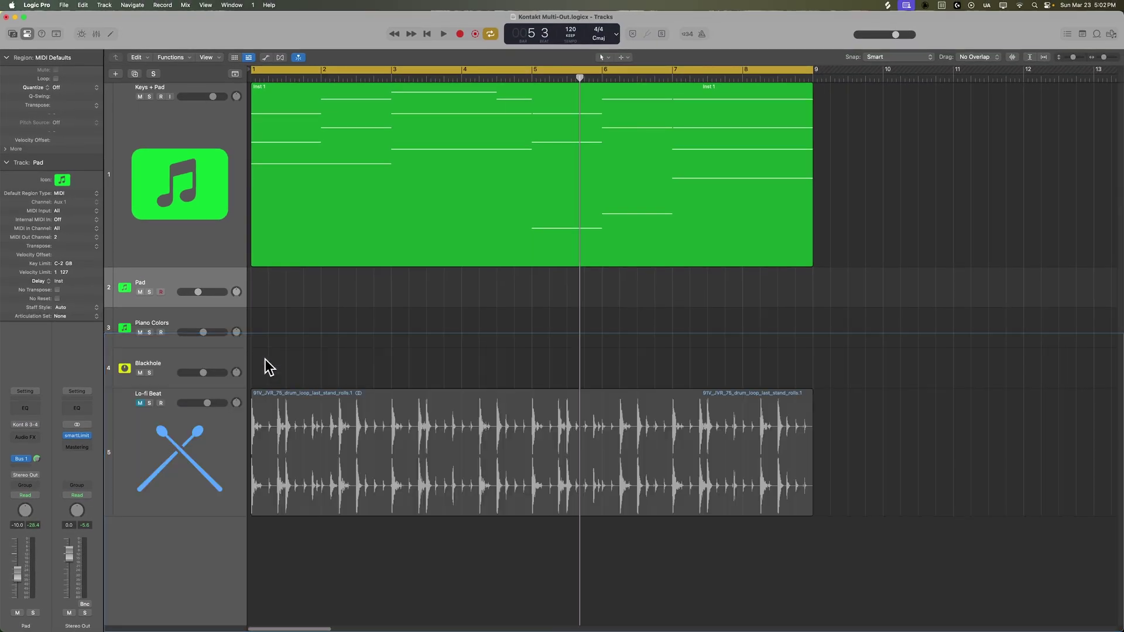
- Select the Keys + Pad, Pad, Piano Colors and Blackhole tracks together
{"action": "left_click", "coordinate": [216, 144]}
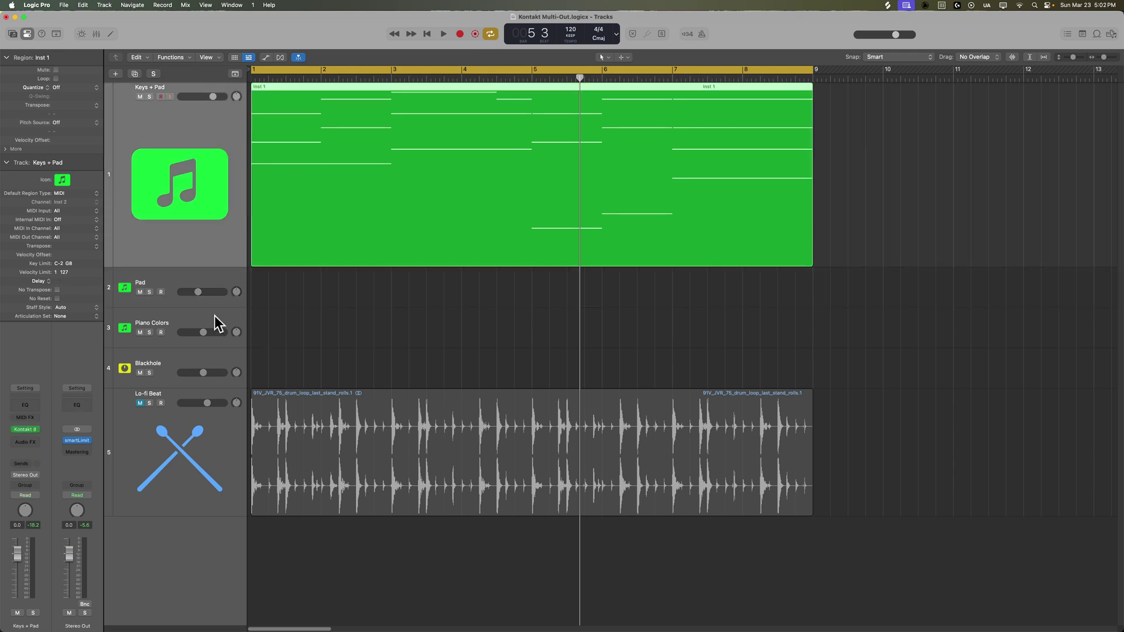
{"action": "left_click", "coordinate": [200, 361]}
{"action": "left_click", "coordinate": [208, 184]}
{"action": "key", "text": "Down"}
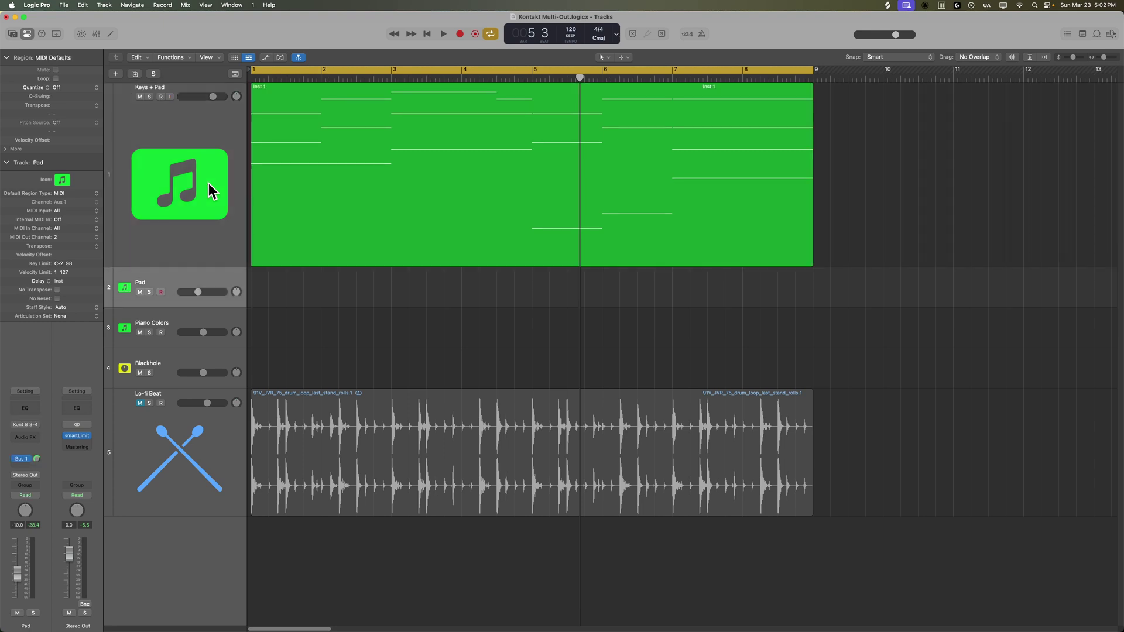
{"action": "key", "text": "Down"}
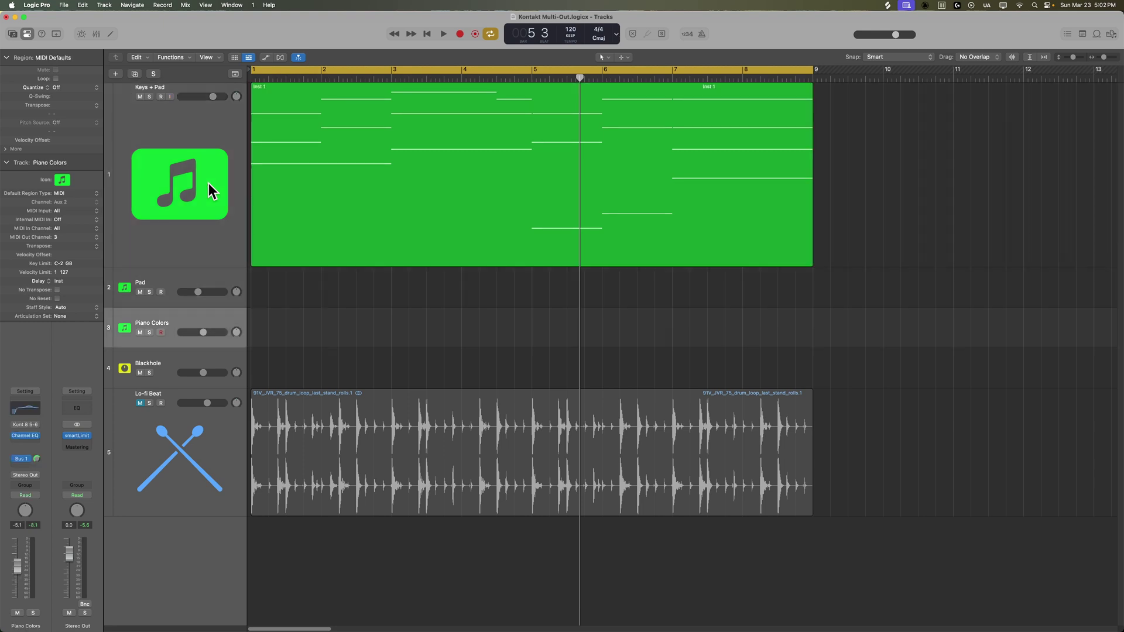
{"action": "key", "text": "Down"}
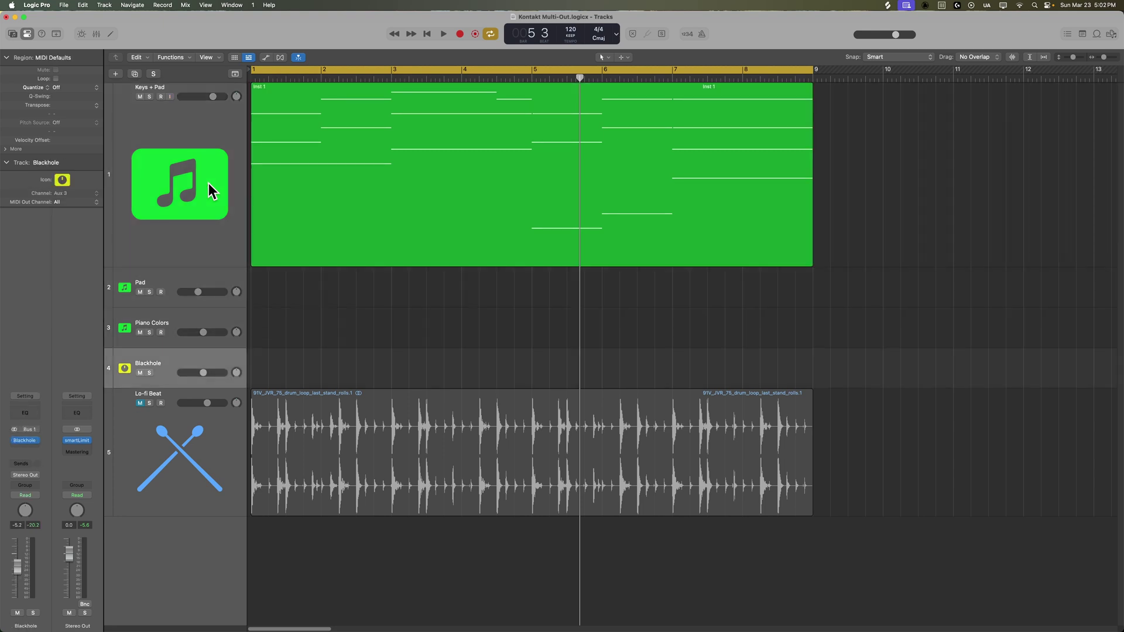
{"action": "key", "text": "Up"}
{"action": "key", "text": "Up"}
{"action": "key", "text": "Up"}
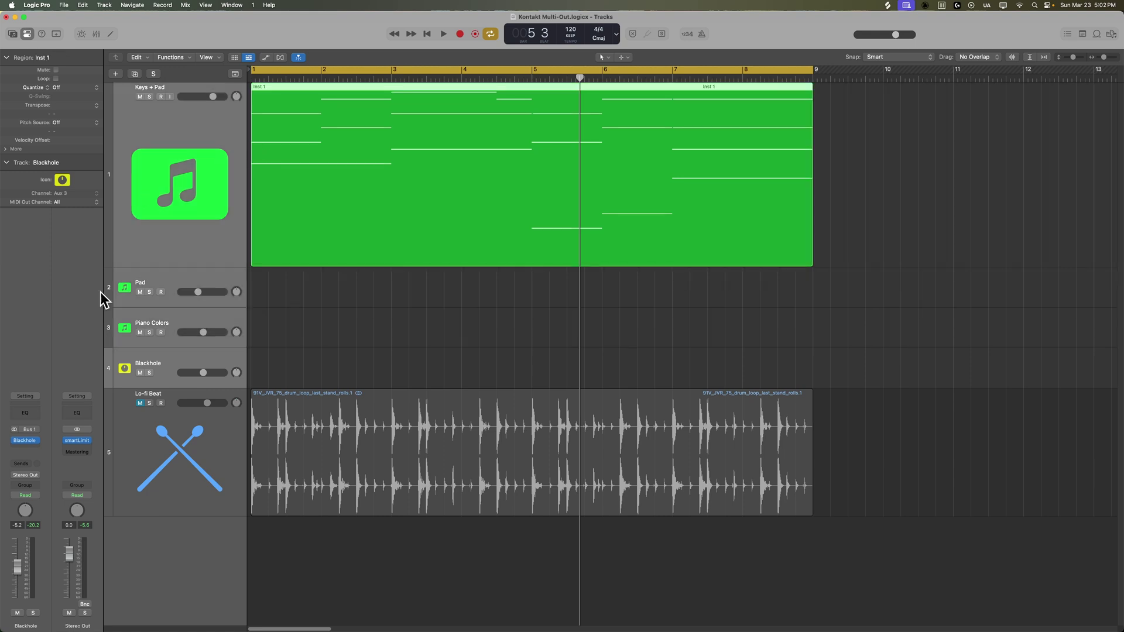
- Create a summing track stack from the selected tracks and name it 'Keys + Pad'
{"action": "left_click", "coordinate": [115, 5]}
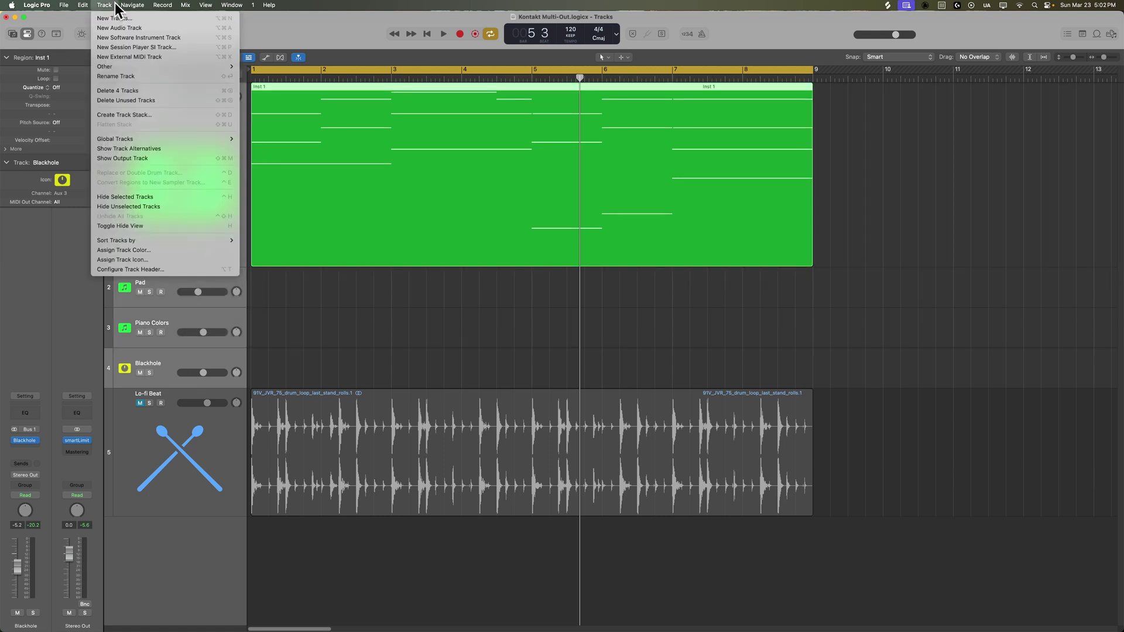
{"action": "left_click", "coordinate": [140, 114]}
{"action": "left_click", "coordinate": [631, 362]}
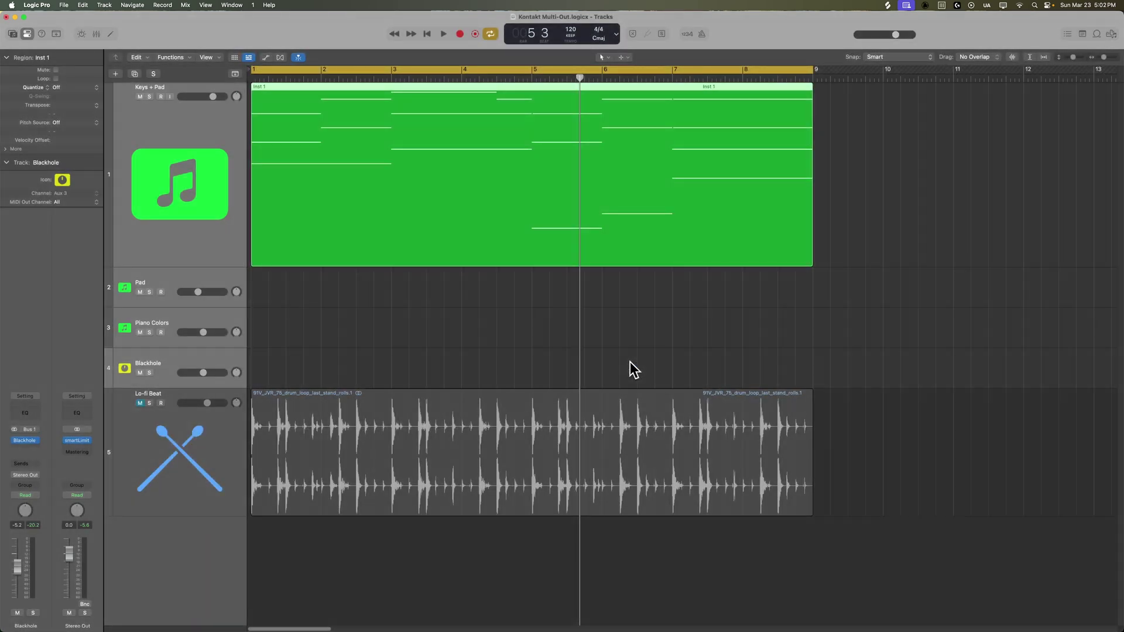
{"action": "double_click", "coordinate": [158, 98]}
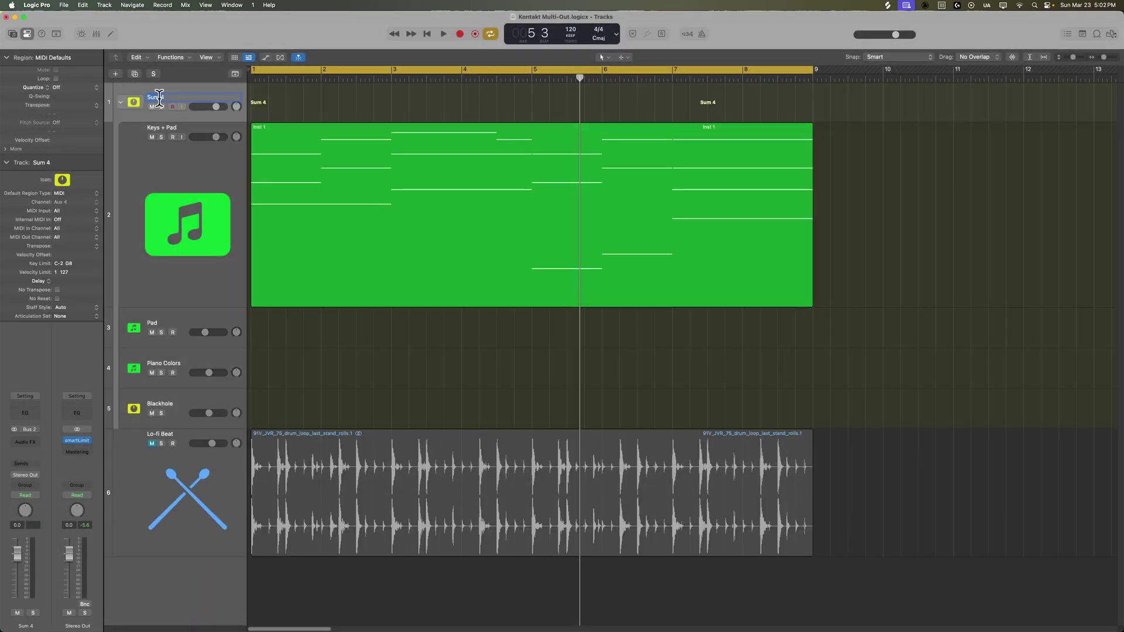
{"action": "type", "text": "Keys + Pads"}
{"action": "key", "text": "BackSpace"}
{"action": "key", "text": "Return"}
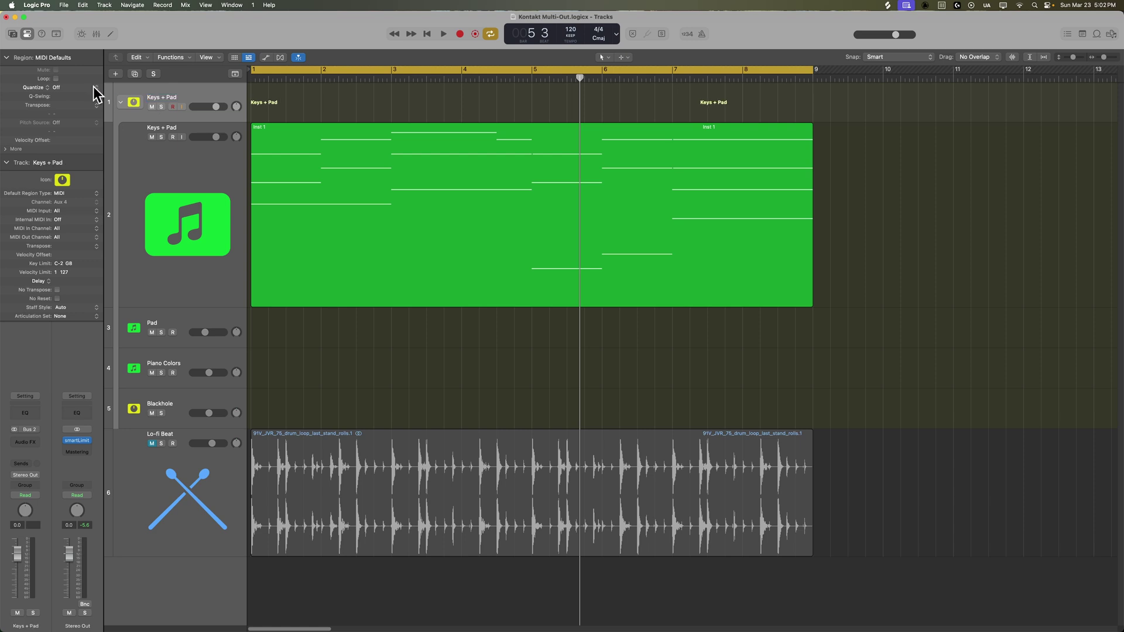
- Collapse the Keys + Pad stack, enlarge the tracks, play the project, then expand the stack
{"action": "left_click", "coordinate": [121, 102]}
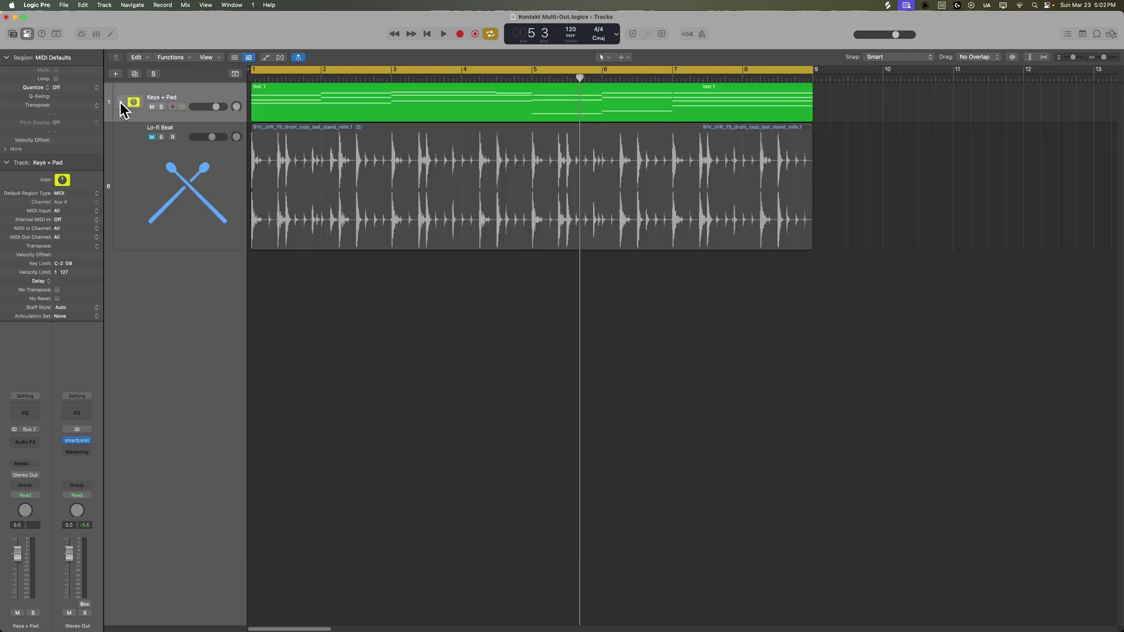
{"action": "left_click_drag", "start_coordinate": [124, 121], "coordinate": [124, 253]}
{"action": "key", "text": "space"}
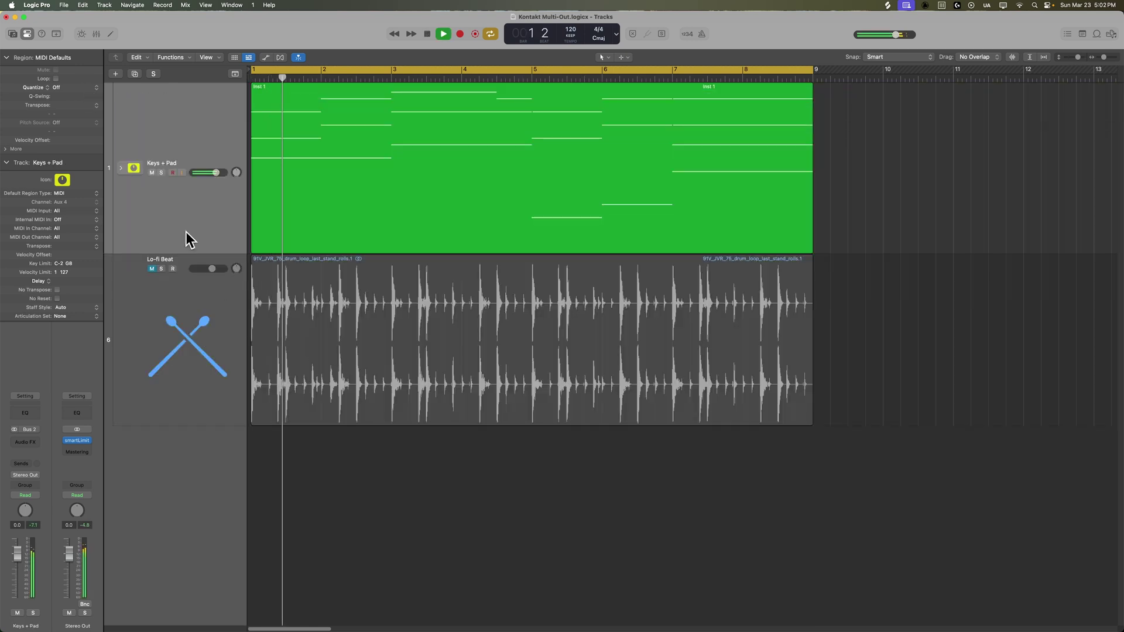
{"action": "left_click", "coordinate": [158, 264]}
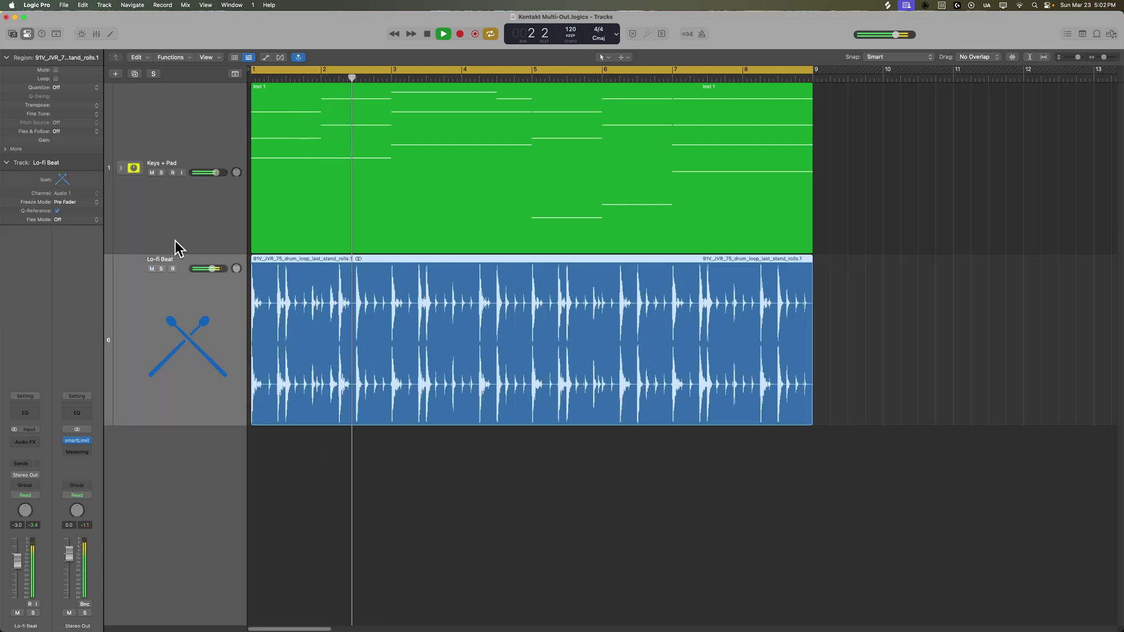
{"action": "left_click", "coordinate": [176, 243]}
{"action": "left_click", "coordinate": [211, 270]}
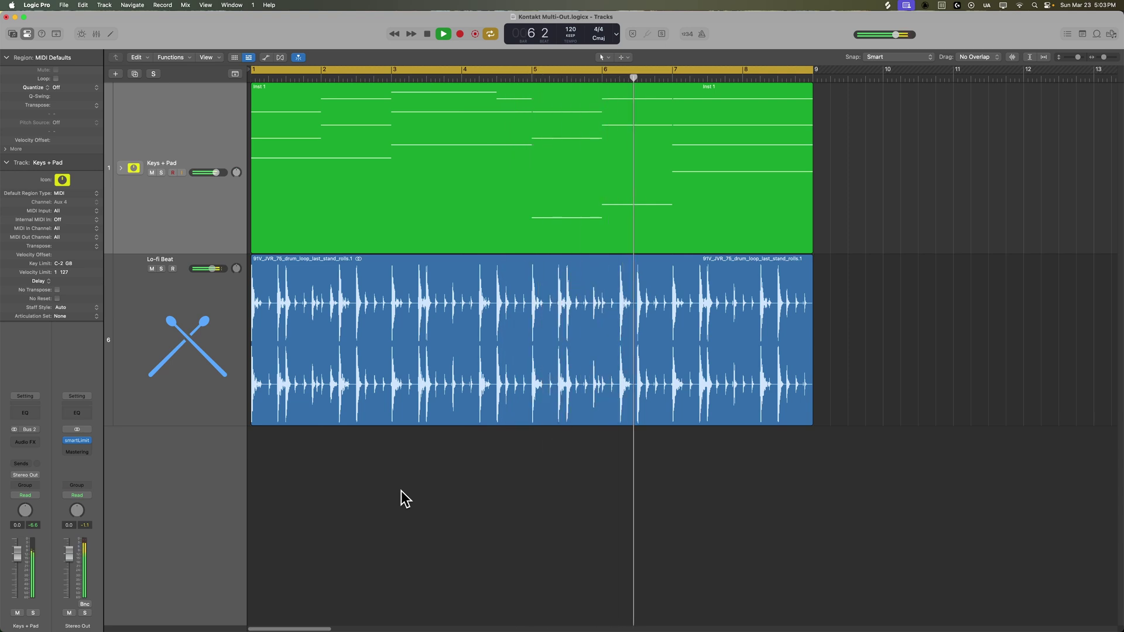
{"action": "left_click", "coordinate": [121, 168]}
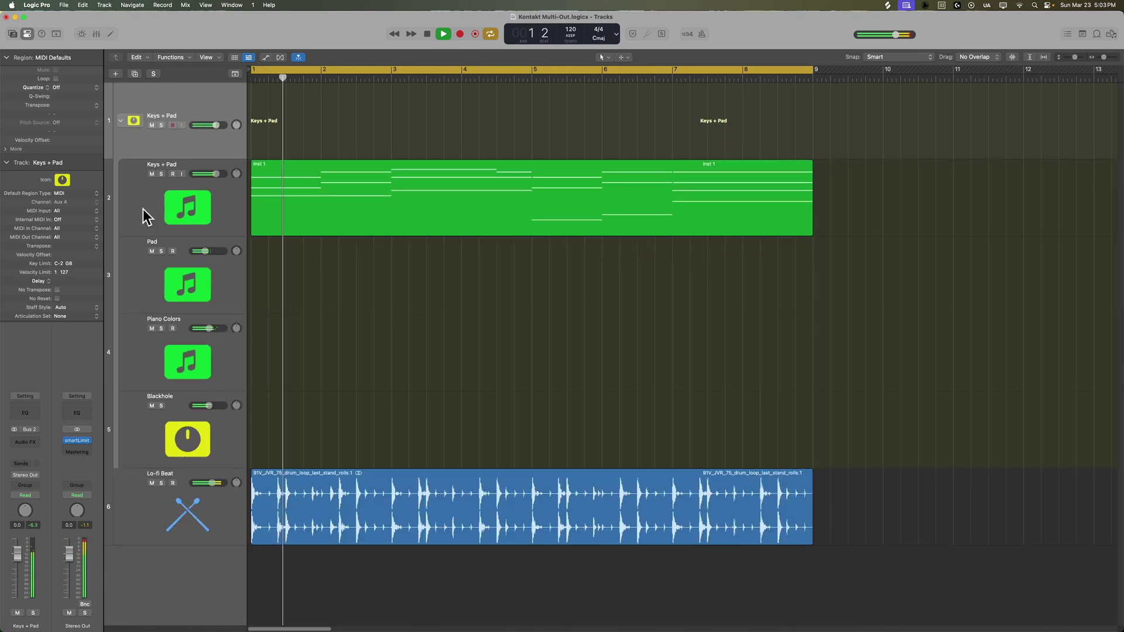
{"action": "key", "text": "space"}
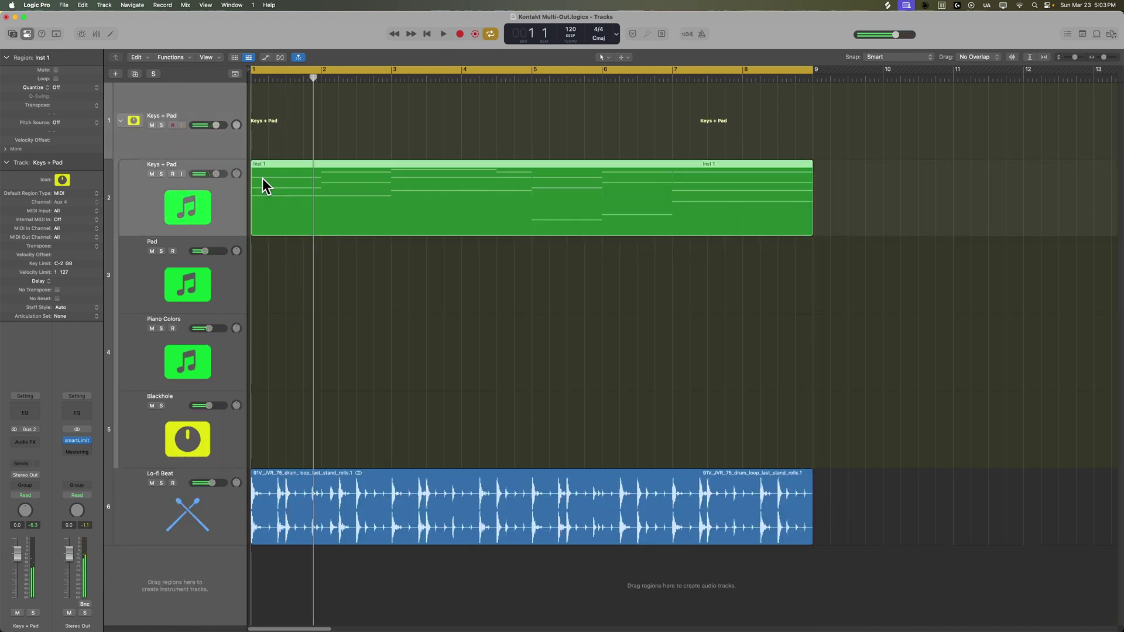
{"action": "left_click_drag", "start_coordinate": [262, 178], "coordinate": [263, 149]}
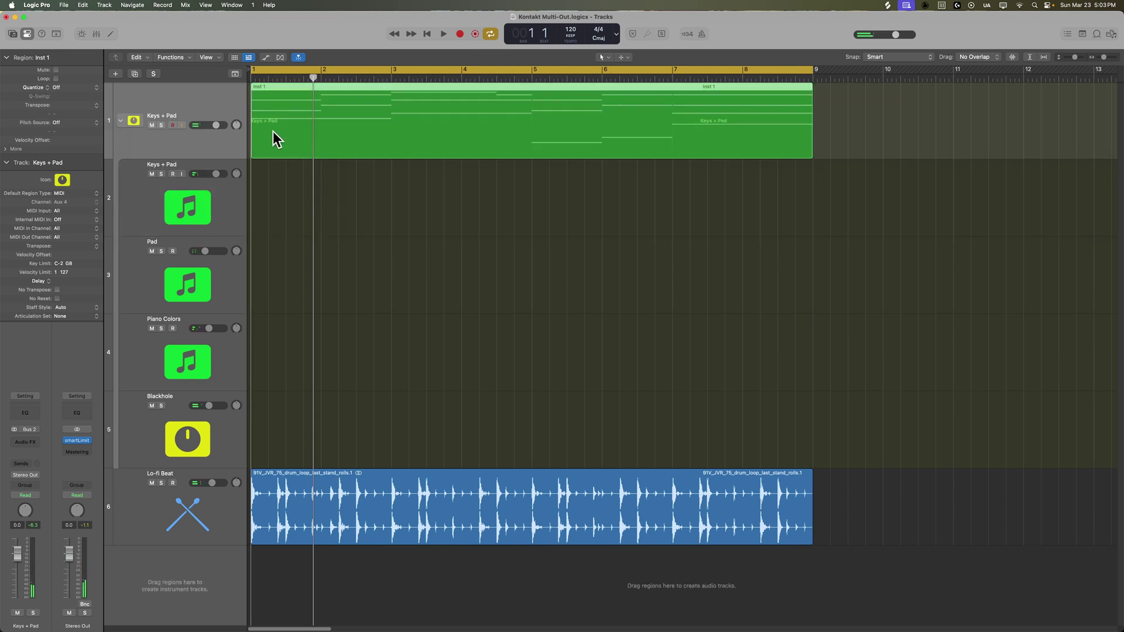
{"action": "left_click", "coordinate": [272, 132]}
{"action": "left_click_drag", "start_coordinate": [280, 148], "coordinate": [273, 199]}
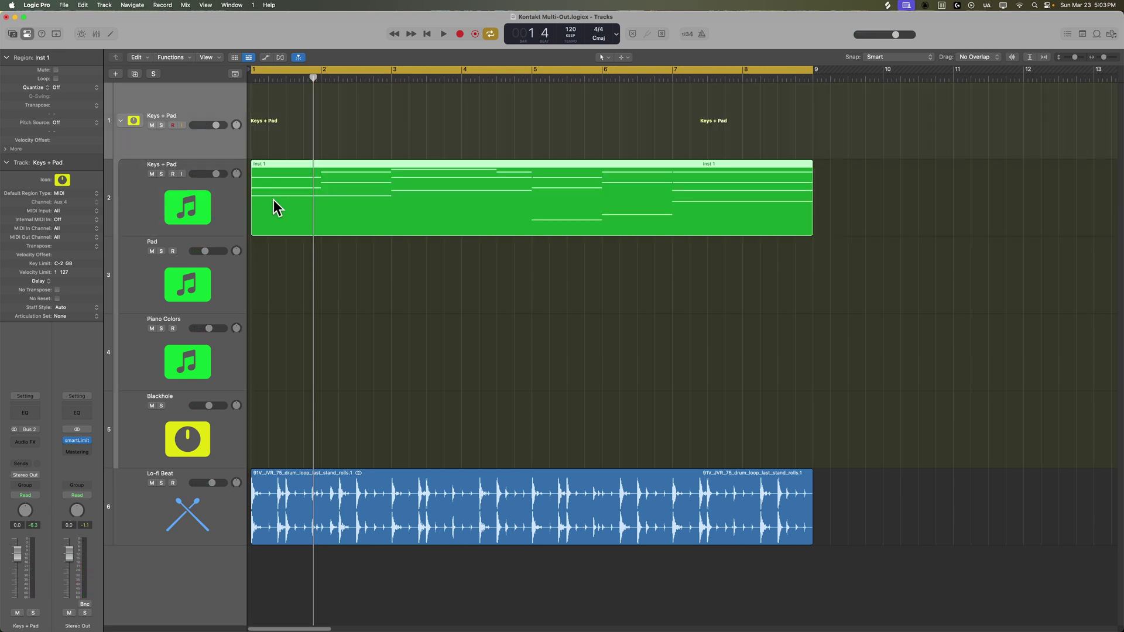
{"action": "left_click", "coordinate": [272, 261]}
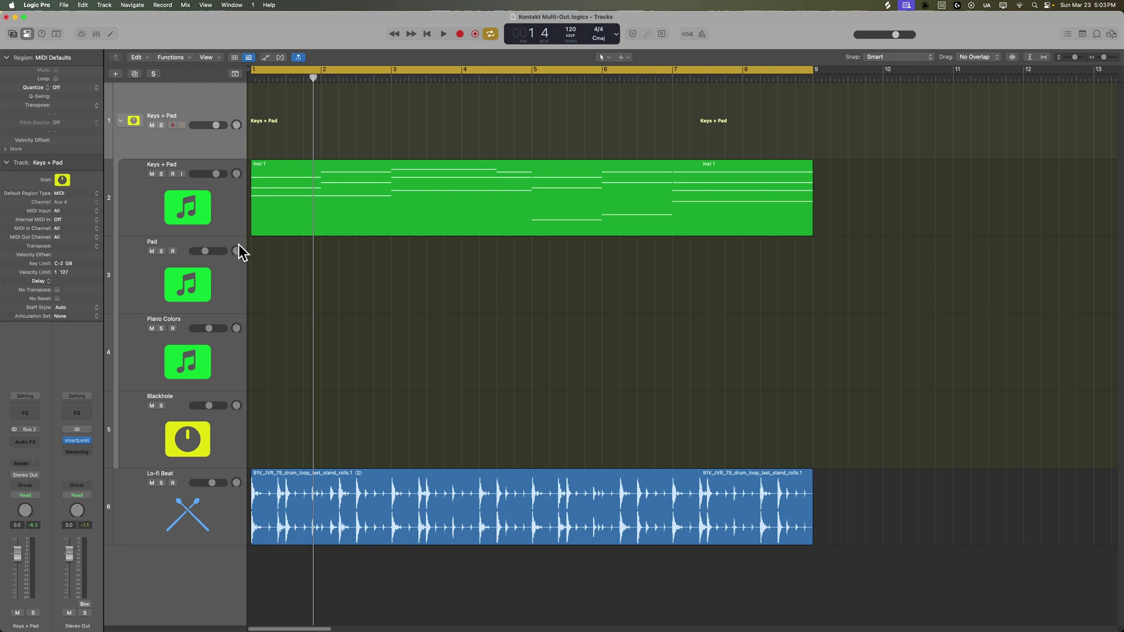
{"action": "key", "text": "Down"}
{"action": "key", "text": "Down"}
{"action": "key", "text": "Down"}
{"action": "left_click", "coordinate": [175, 221]}
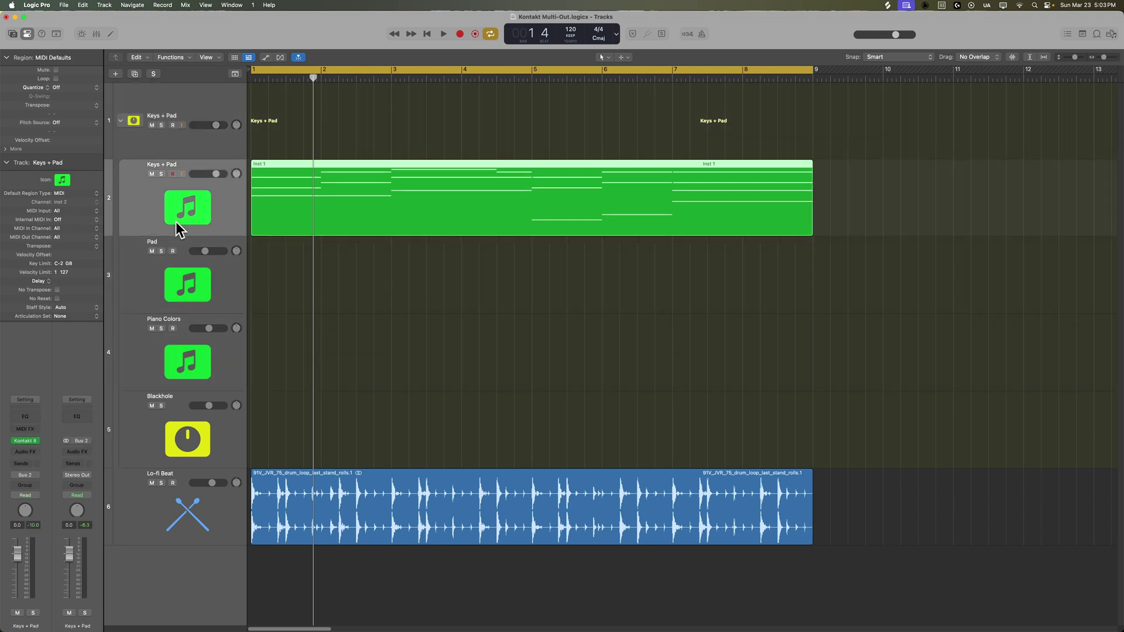
{"action": "left_click", "coordinate": [201, 99]}
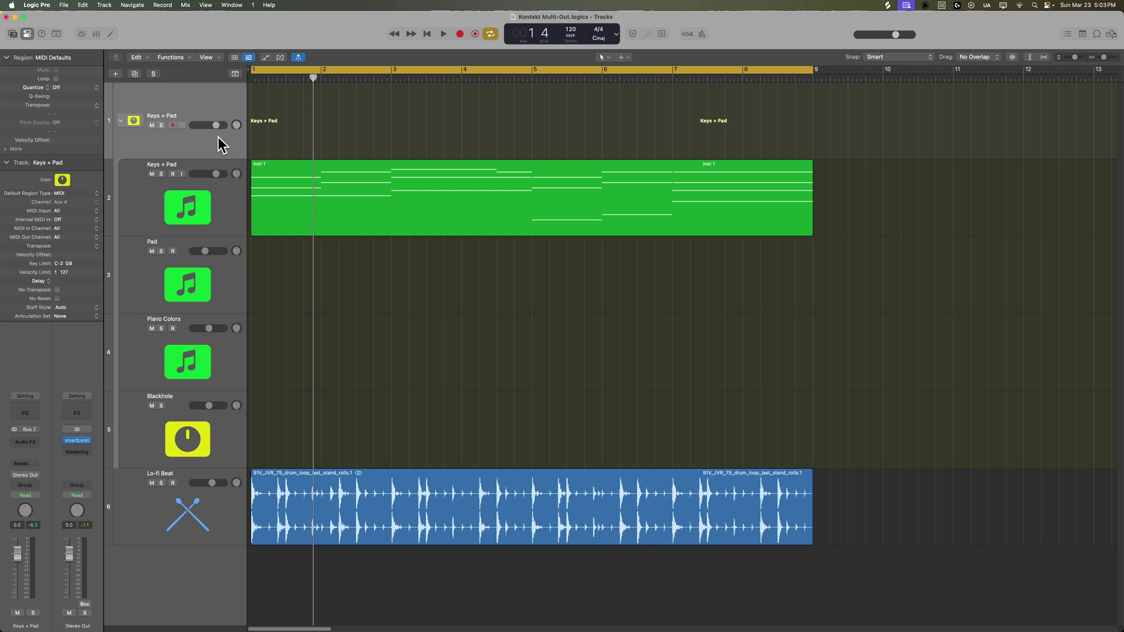
{"action": "left_click", "coordinate": [325, 196]}
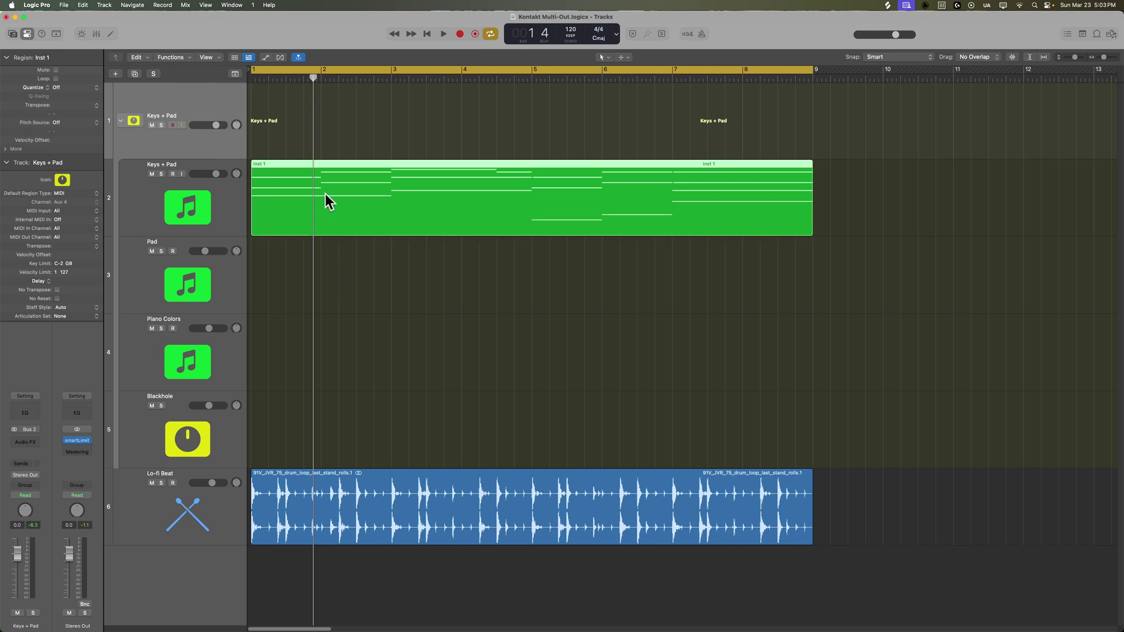
{"action": "key", "text": "Delete"}
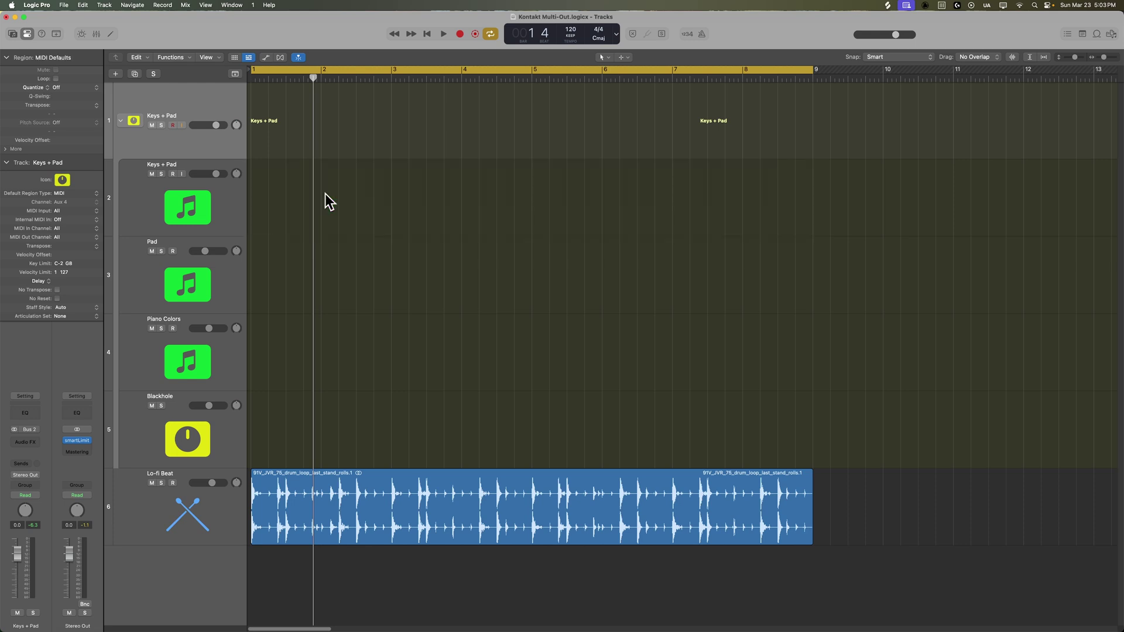
{"action": "left_click", "coordinate": [201, 283]}
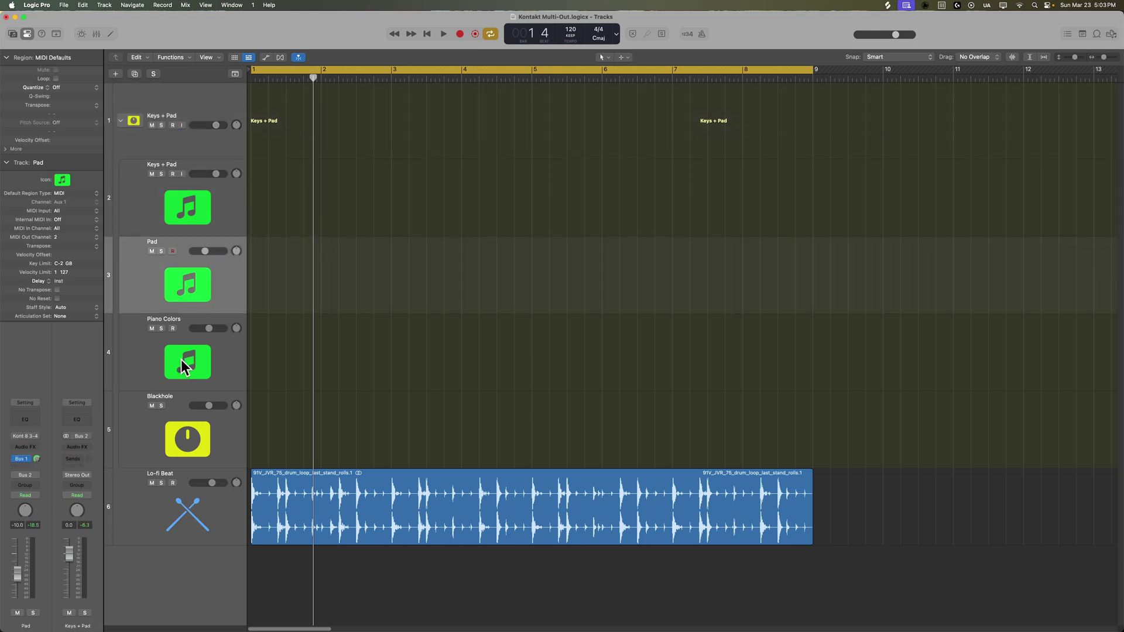
{"action": "key", "text": "super+z"}
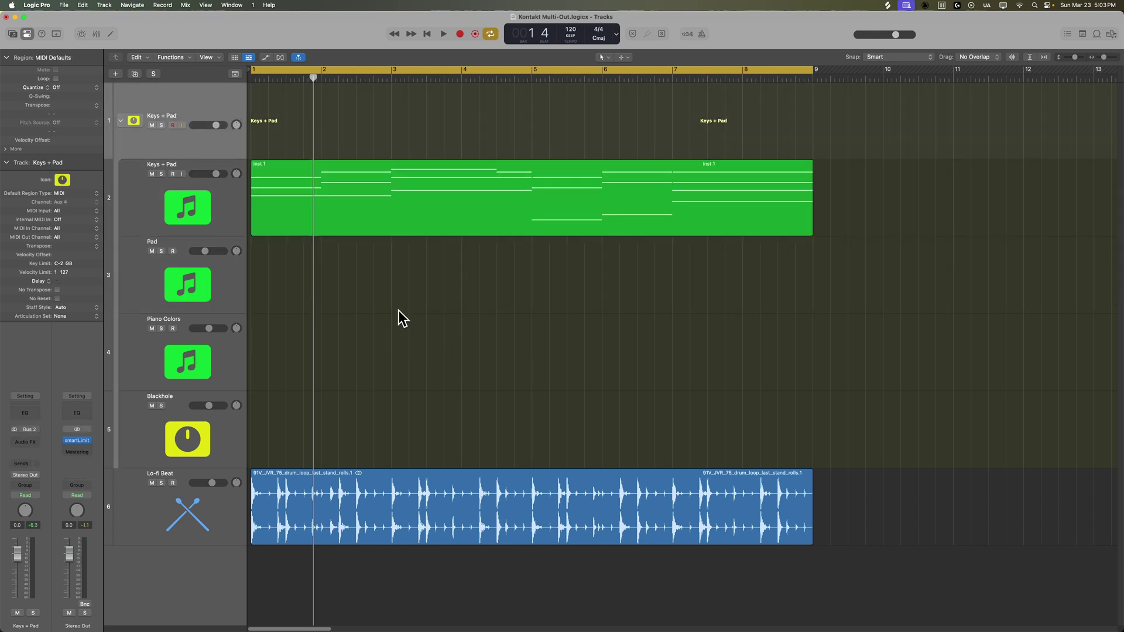